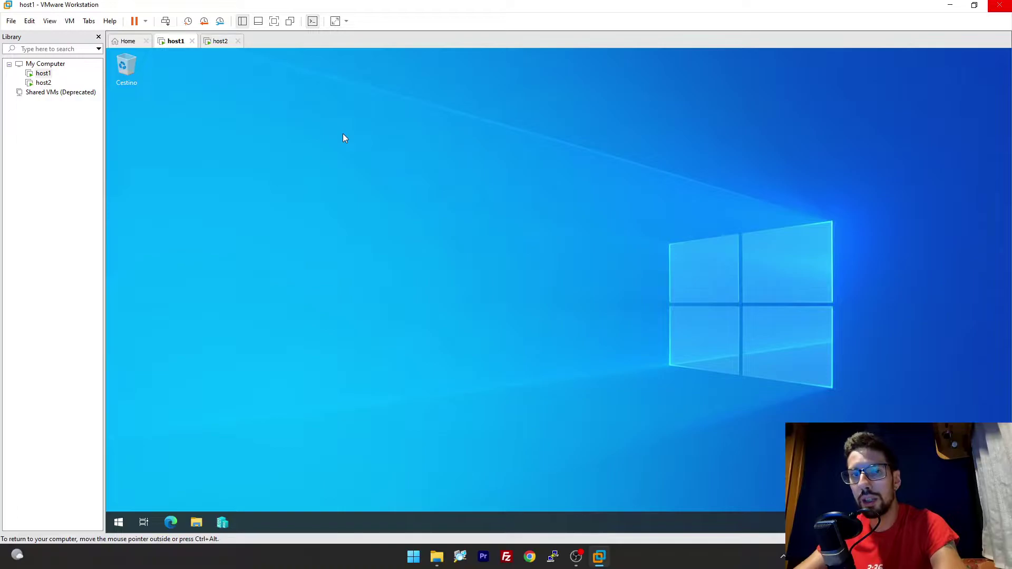
Sign in to host2 as the domain administrator via Ctrl+Alt+Del, then return to host1.
click(218, 41)
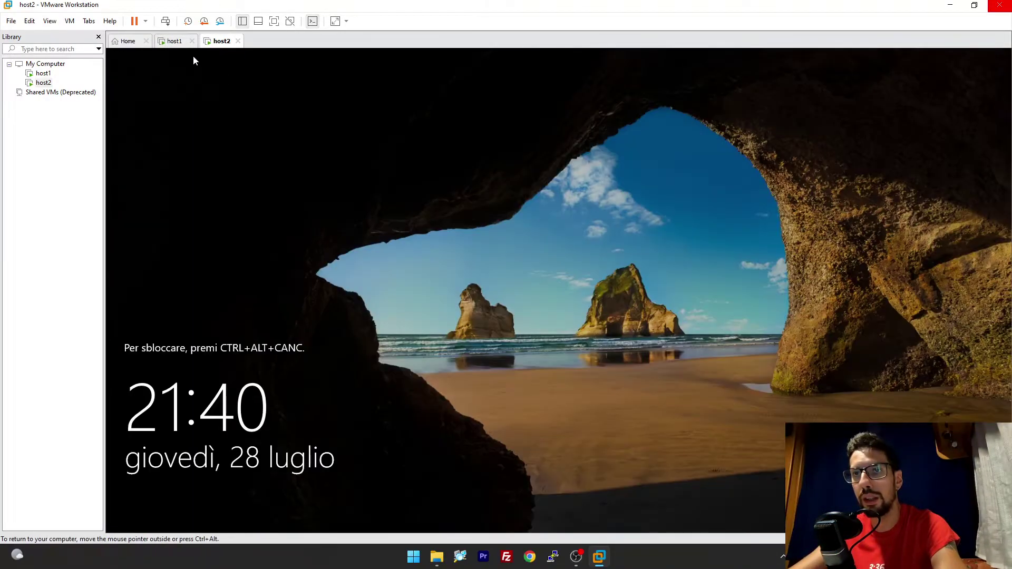
click(70, 21)
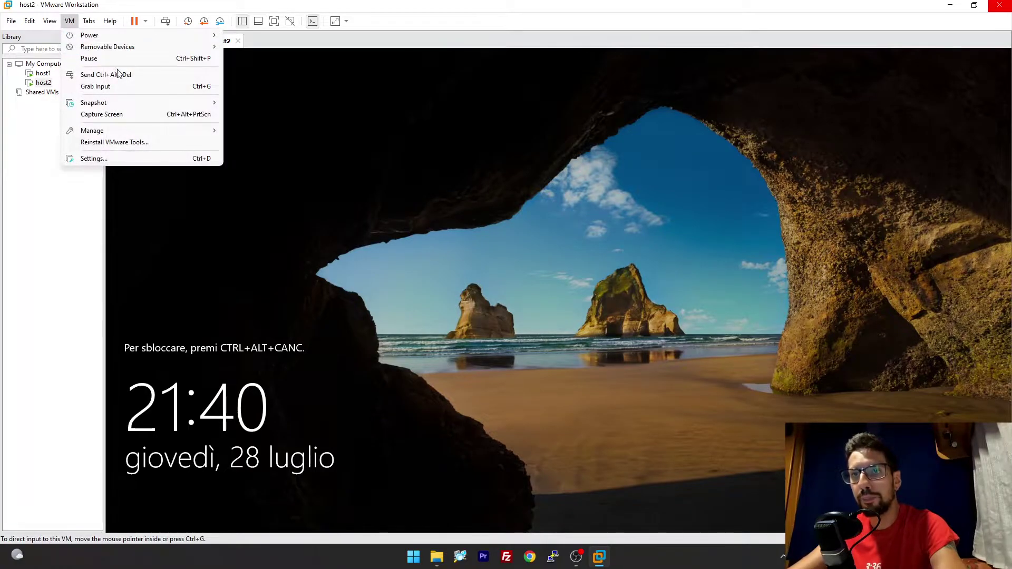
click(124, 75)
text(Password1!)
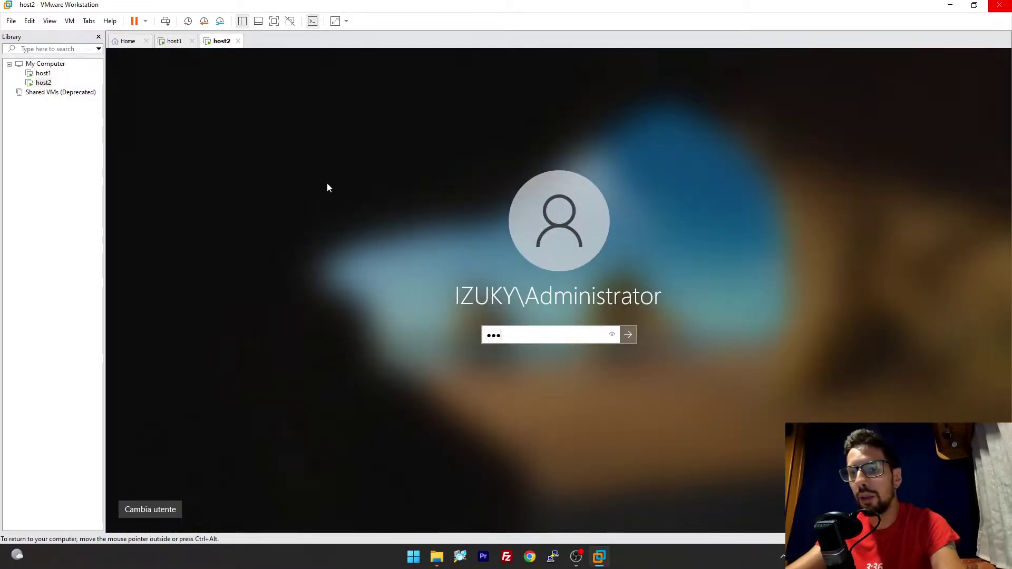
key(Return)
click(175, 41)
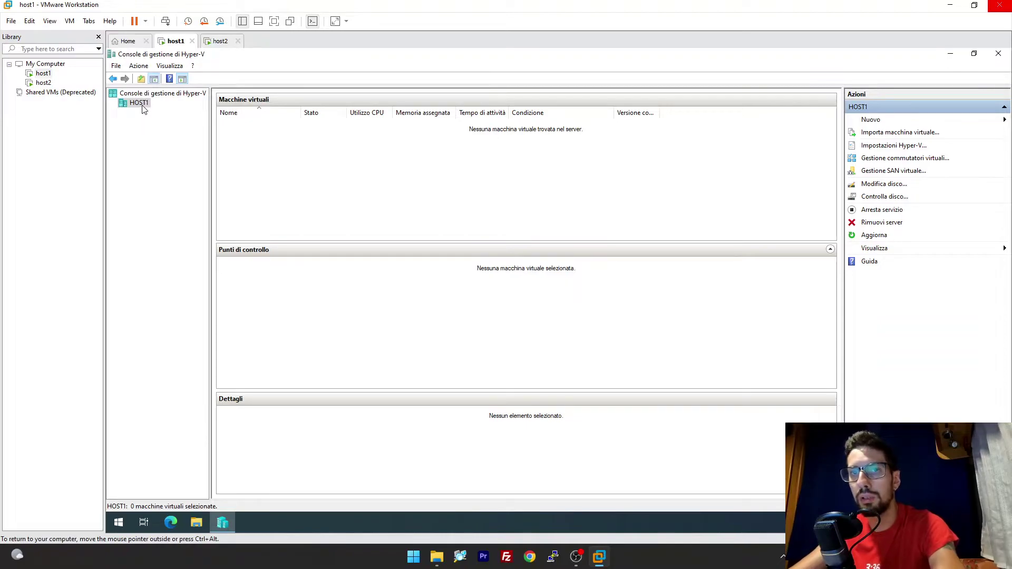
Start a new virtual machine named vm1 stored in c:\vm.
click(872, 121)
click(933, 121)
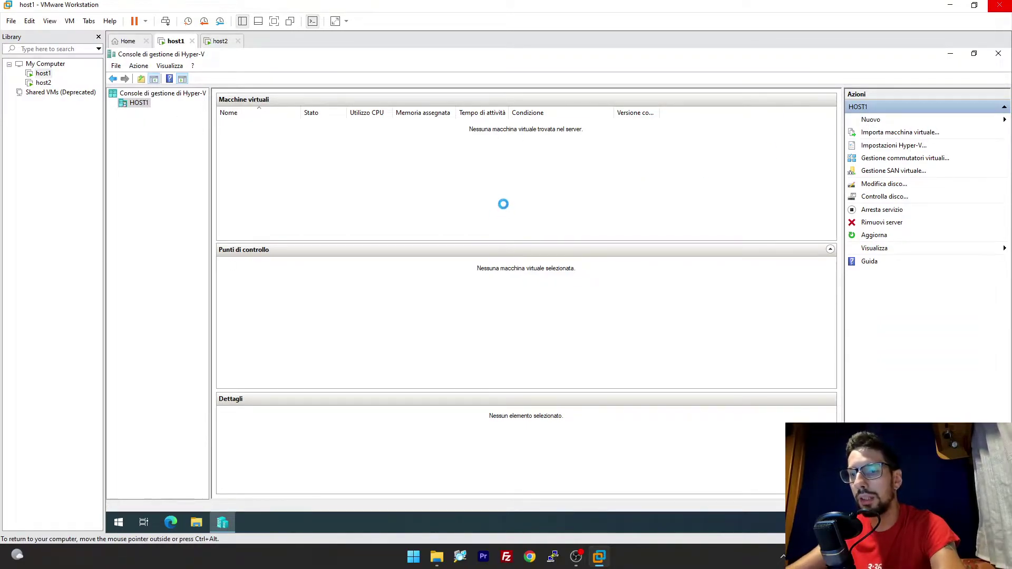
key(Return)
text(vm1)
key(Tab)
key(space)
key(Tab)
text(c:\vm)
key(Return)
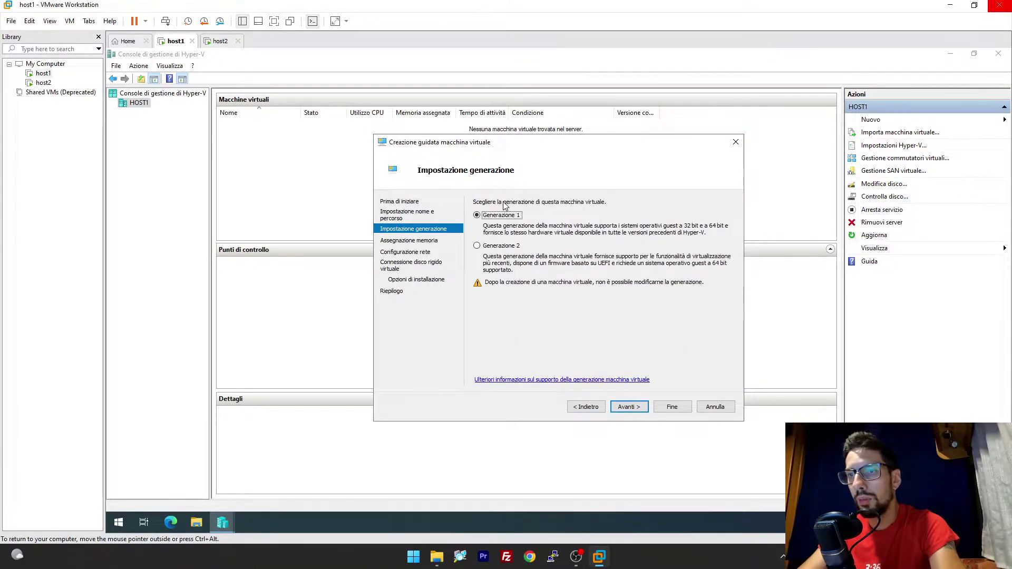
Keep Generation 1, assign 100 MB startup memory with default network and disk, and finish.
key(Return)
text(100)
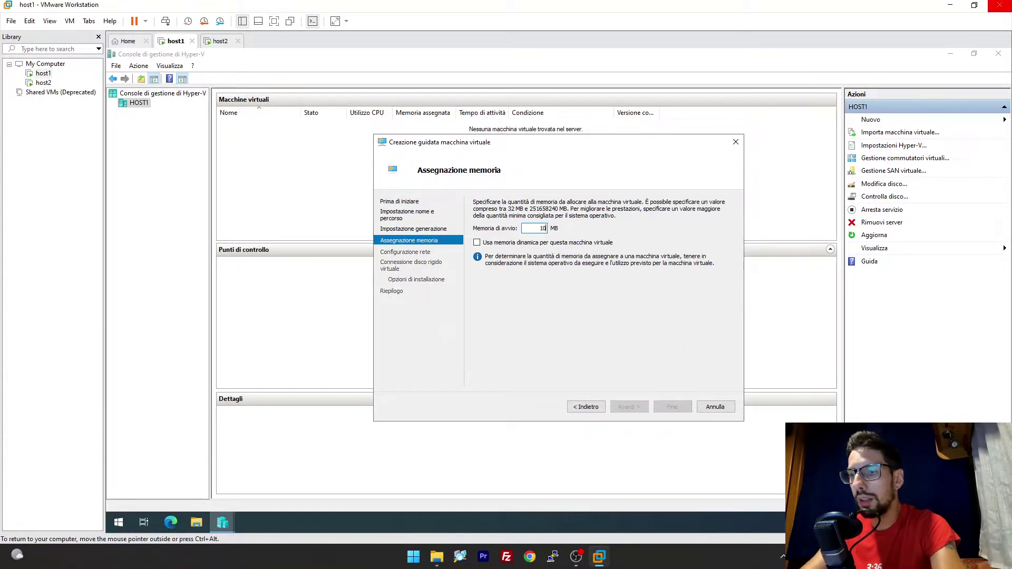
click(630, 409)
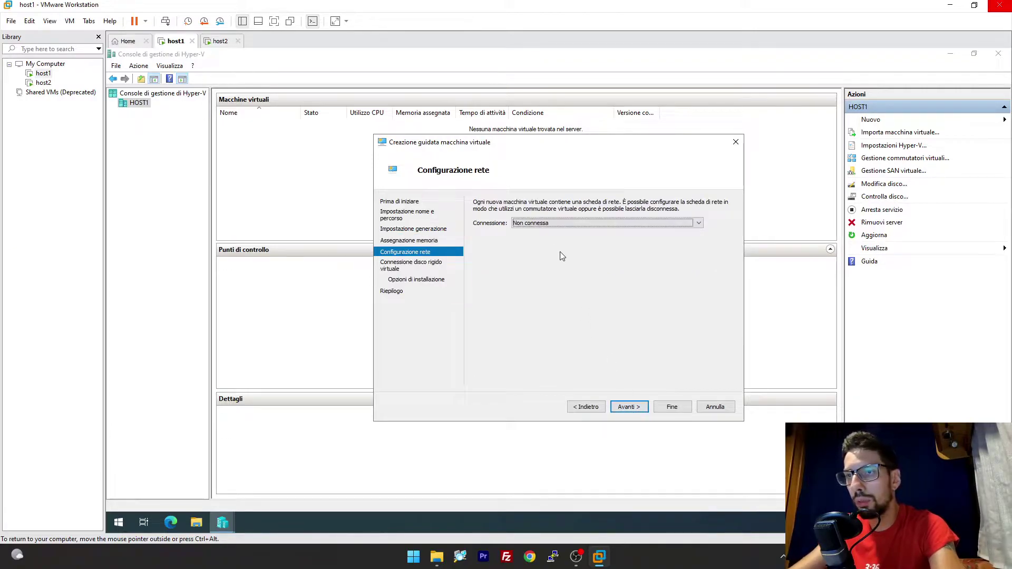
click(630, 408)
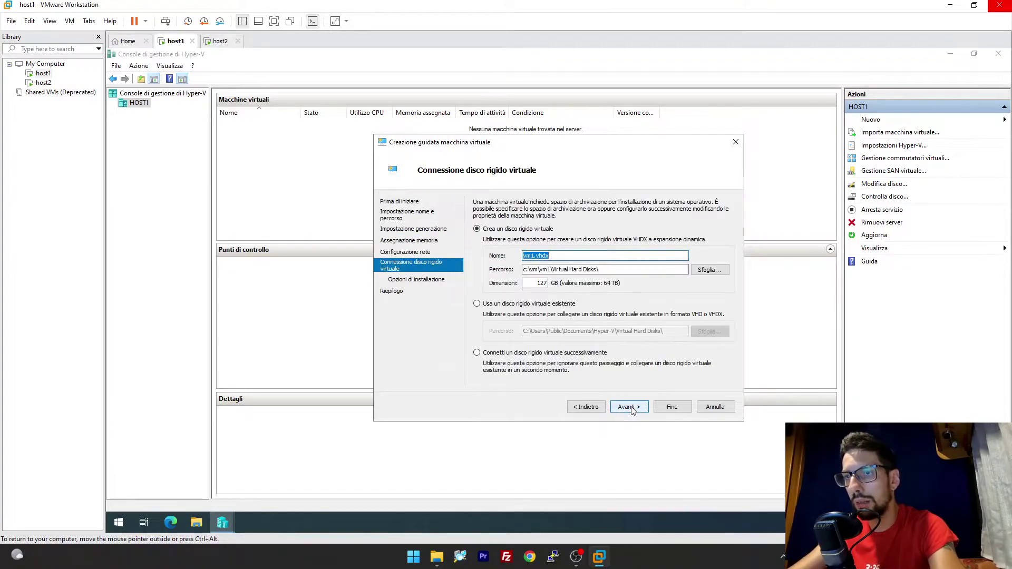
click(630, 408)
click(630, 408)
click(670, 407)
right_click(337, 132)
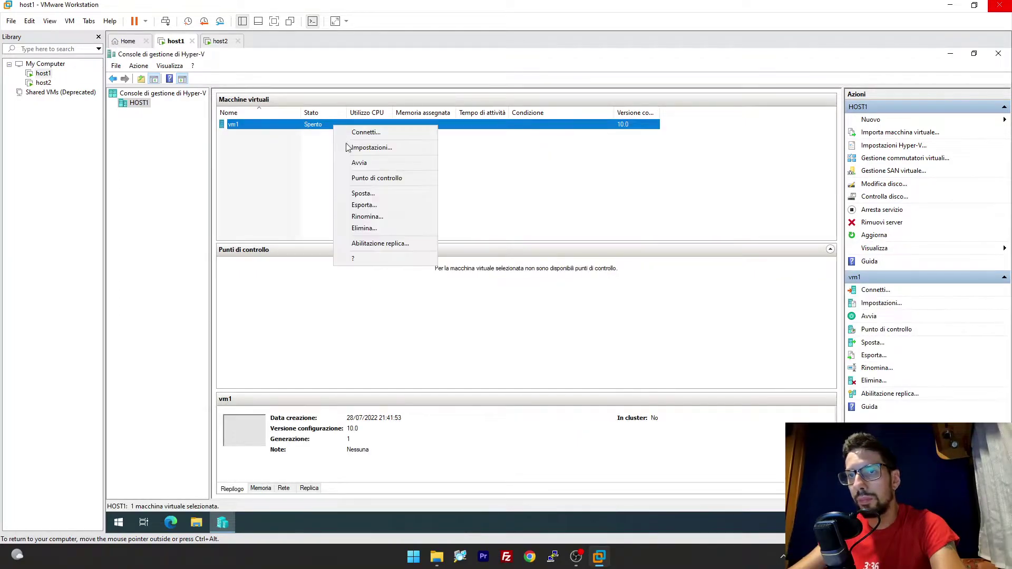
Start vm1 on HOST1 and confirm HOST2's Hyper-V Manager lists no virtual machines.
click(364, 160)
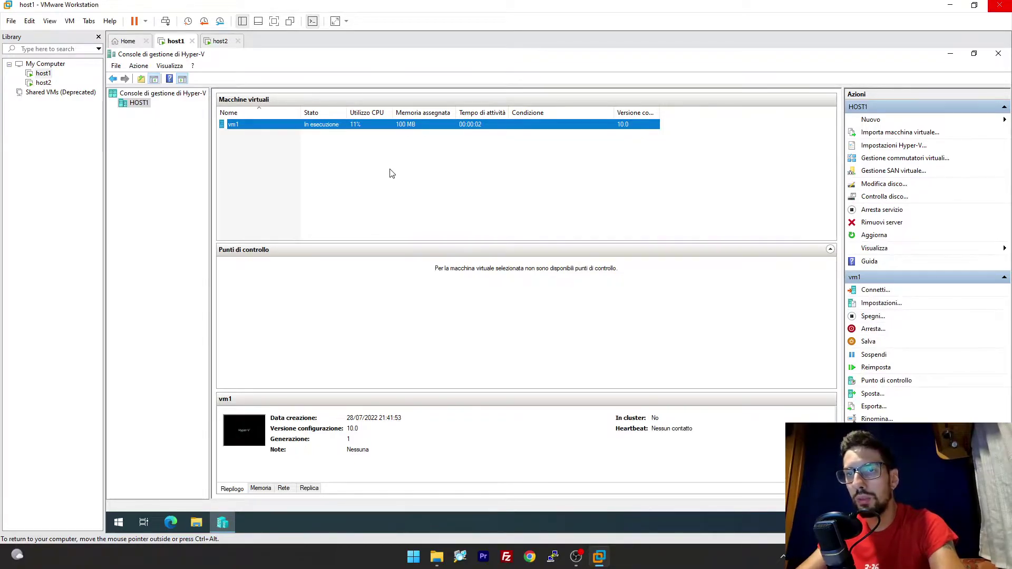
click(391, 174)
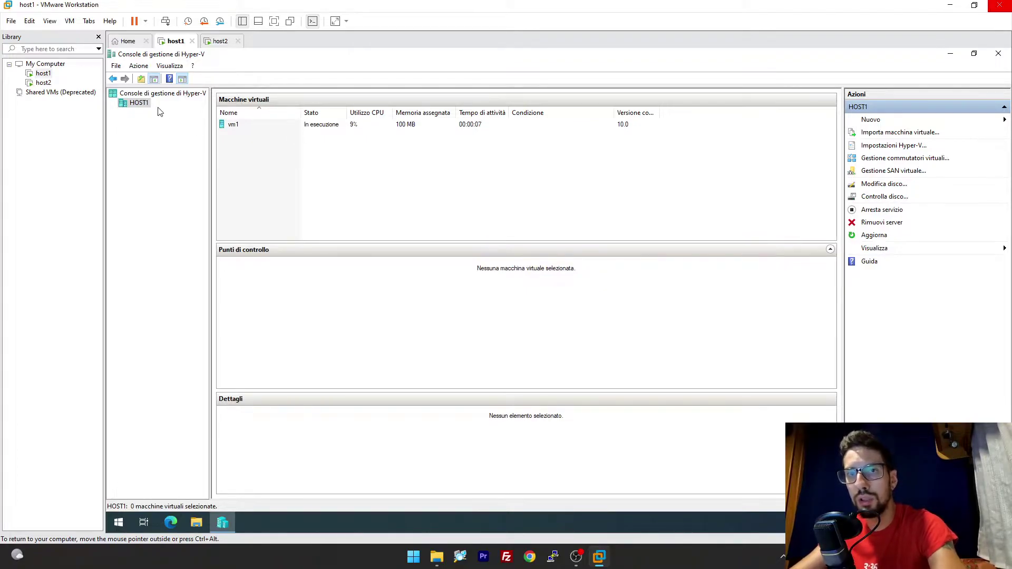
click(216, 43)
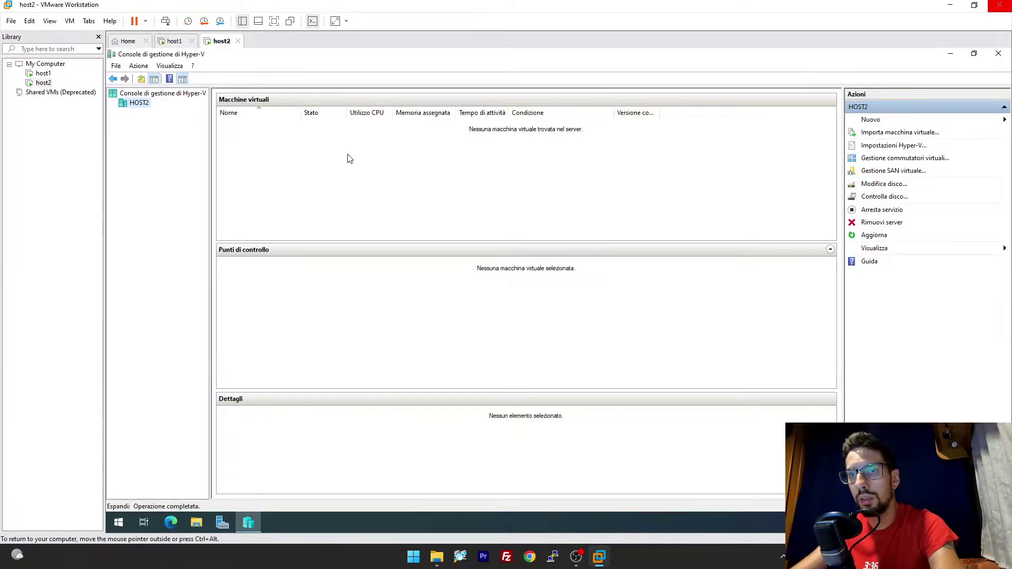
drag(348, 153, 484, 186)
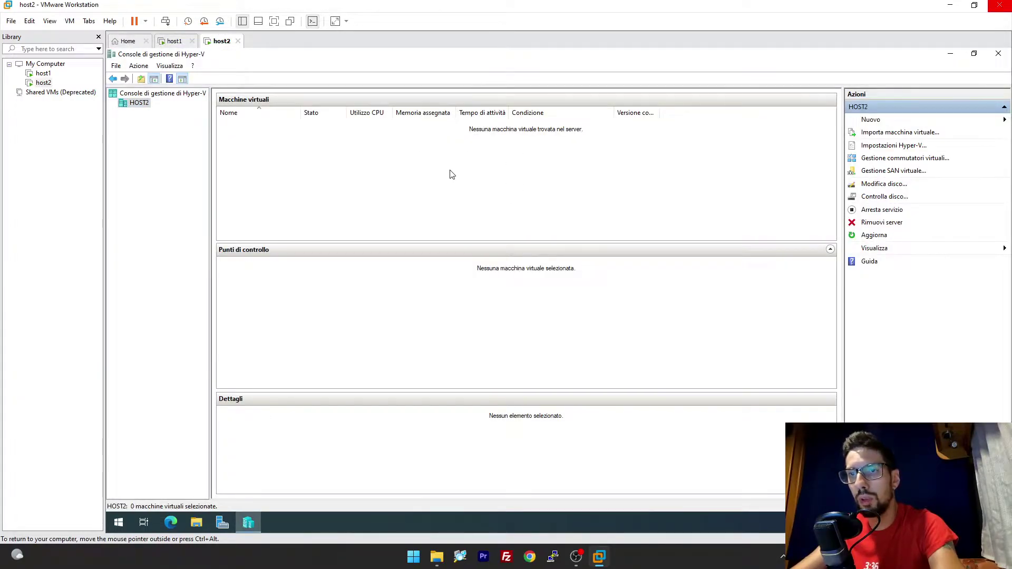
click(173, 41)
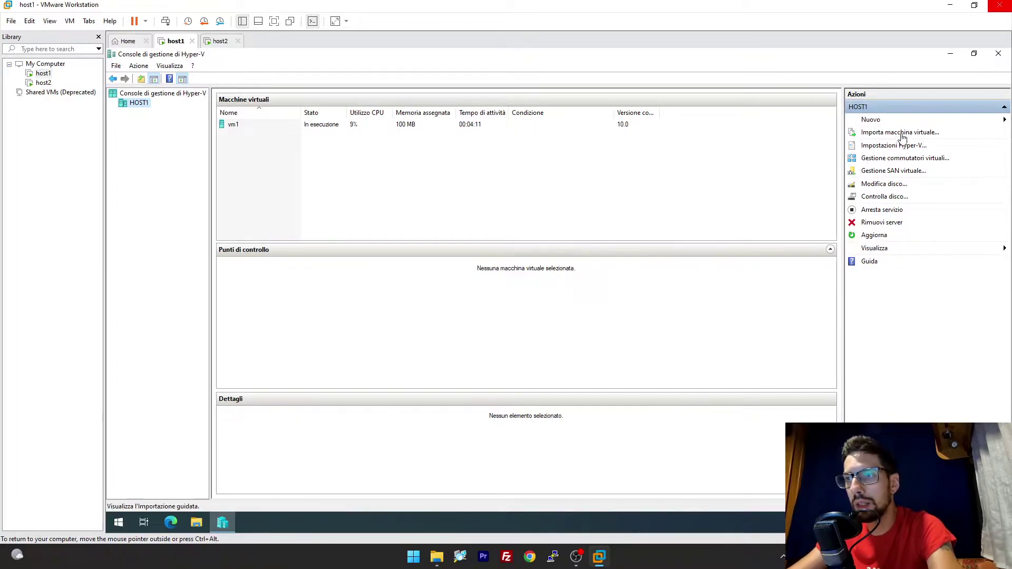
Make HOST1 a Kerberos (HTTP) replica server accepting any authenticated server, storing replicas in c:\repliche.
click(894, 147)
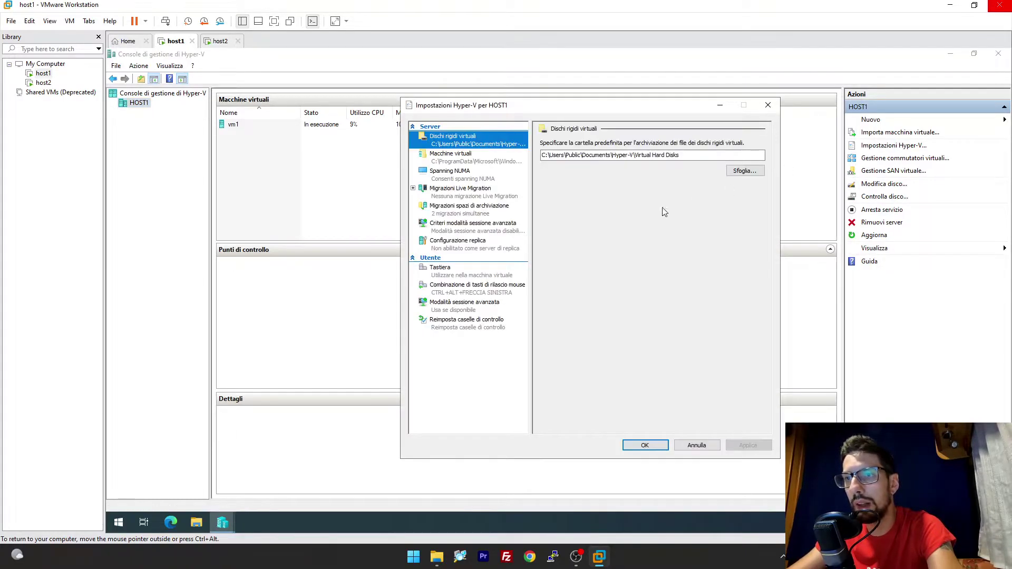
click(459, 251)
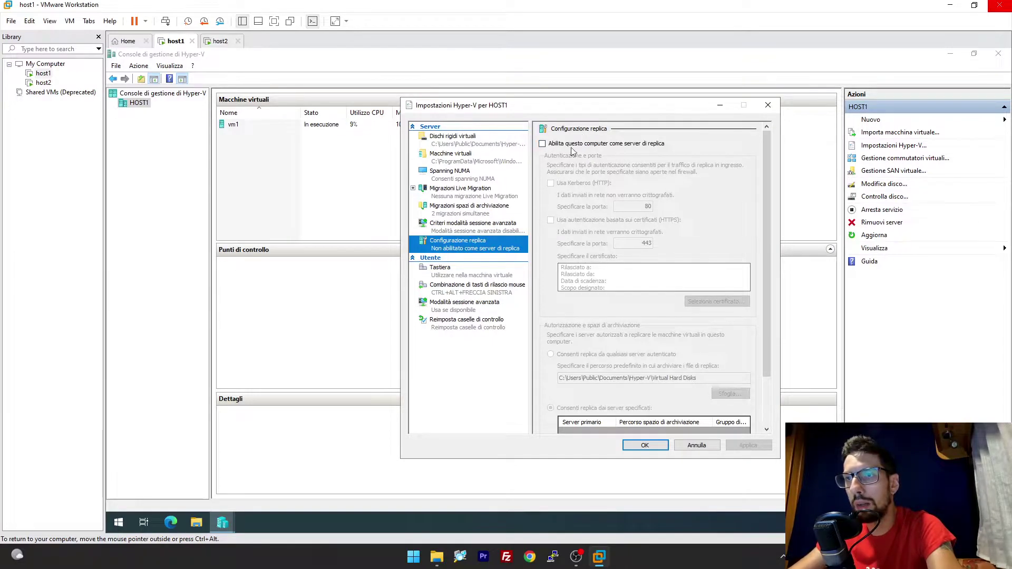
click(601, 146)
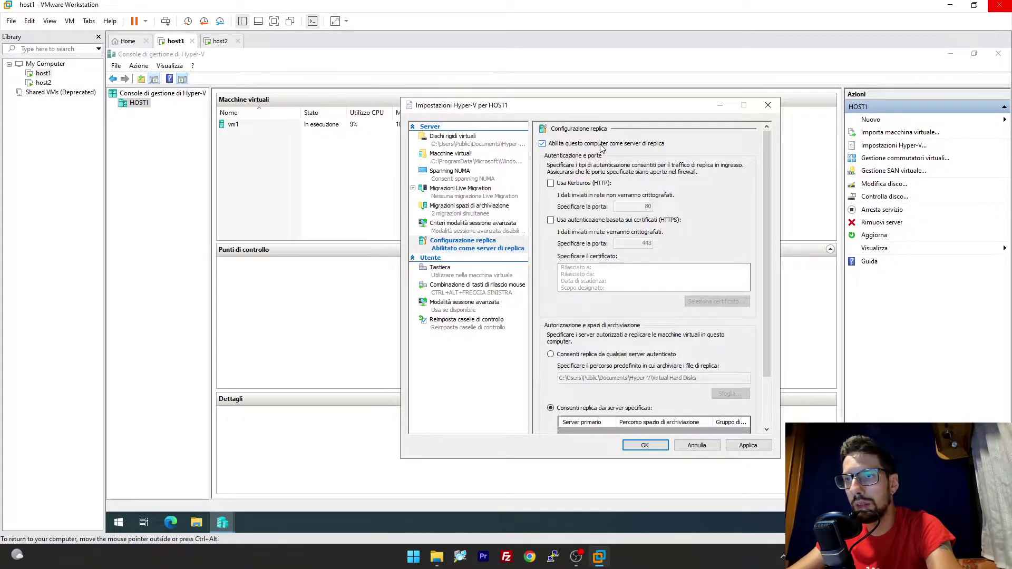
click(551, 184)
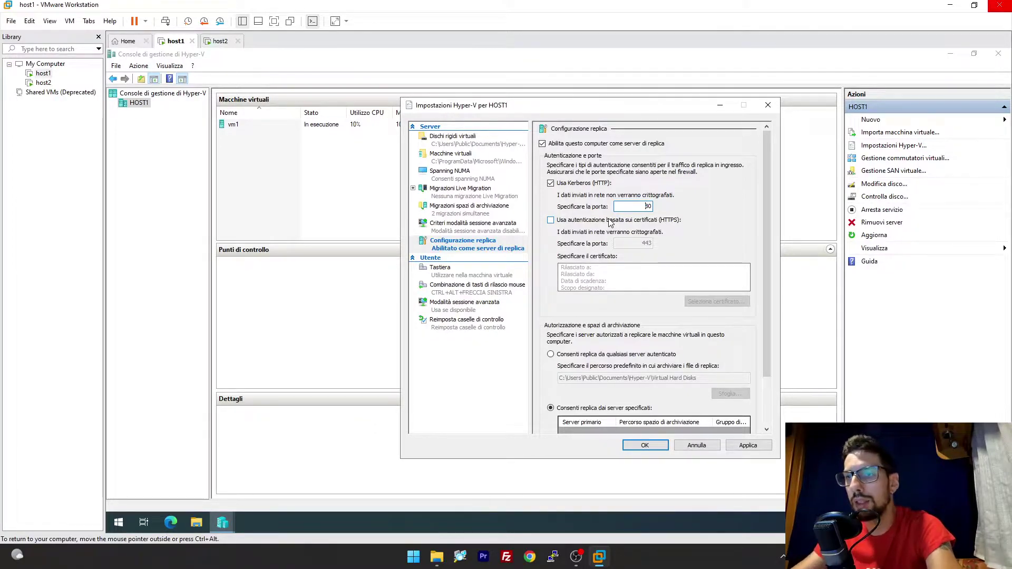
scroll(648, 349, down, 2)
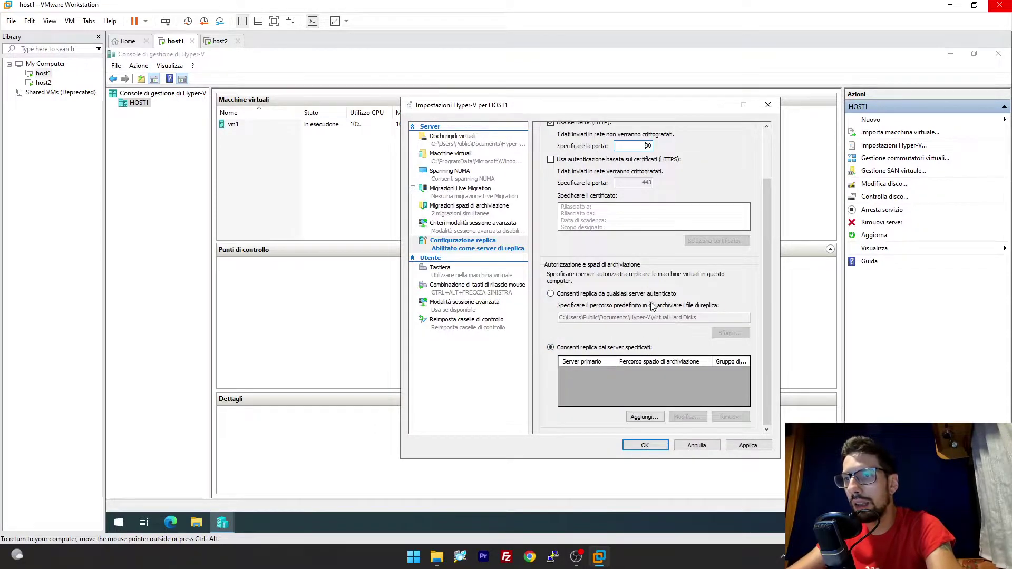
click(617, 295)
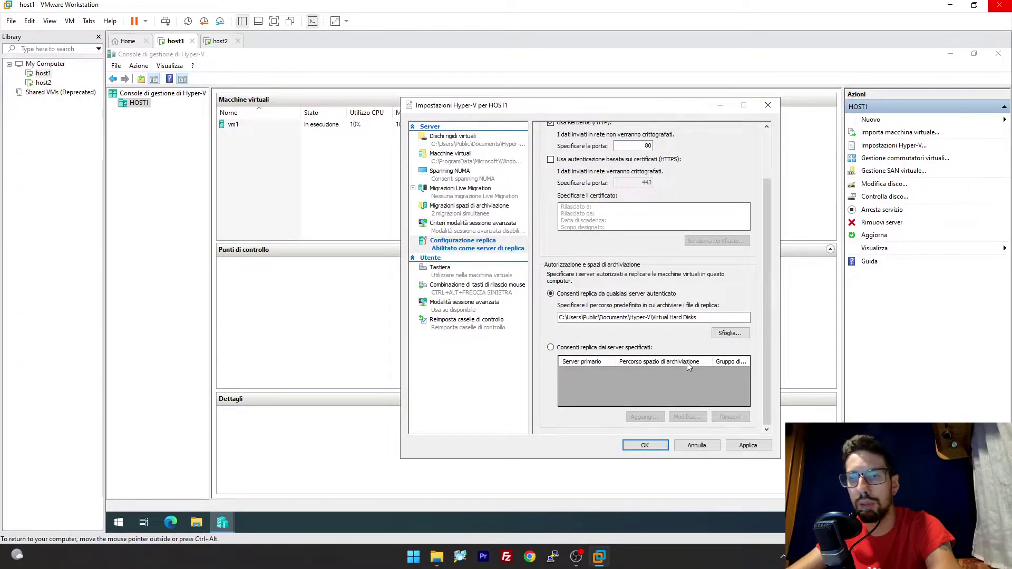
drag(697, 317, 544, 309)
text(c:\)
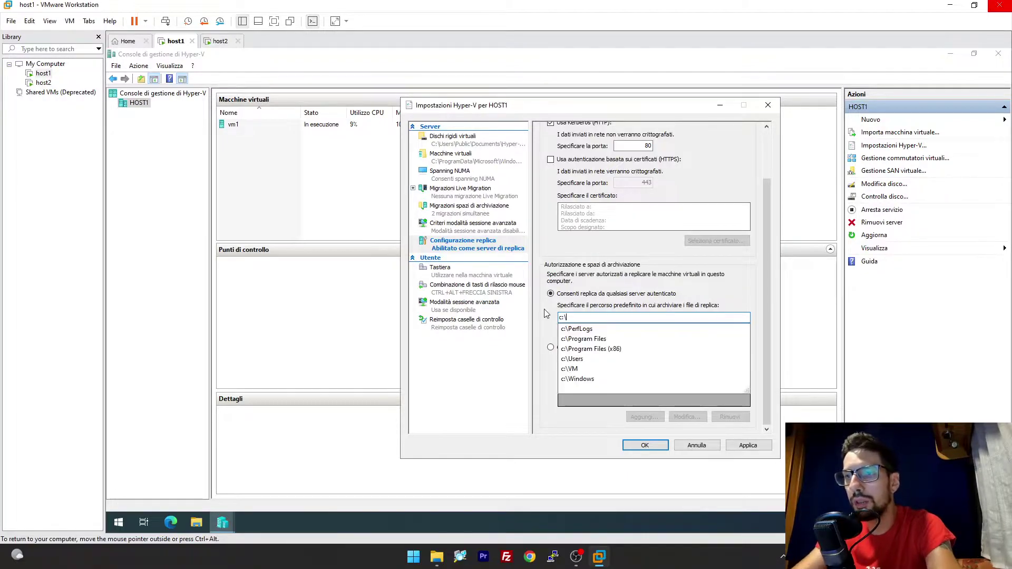
text(repliche)
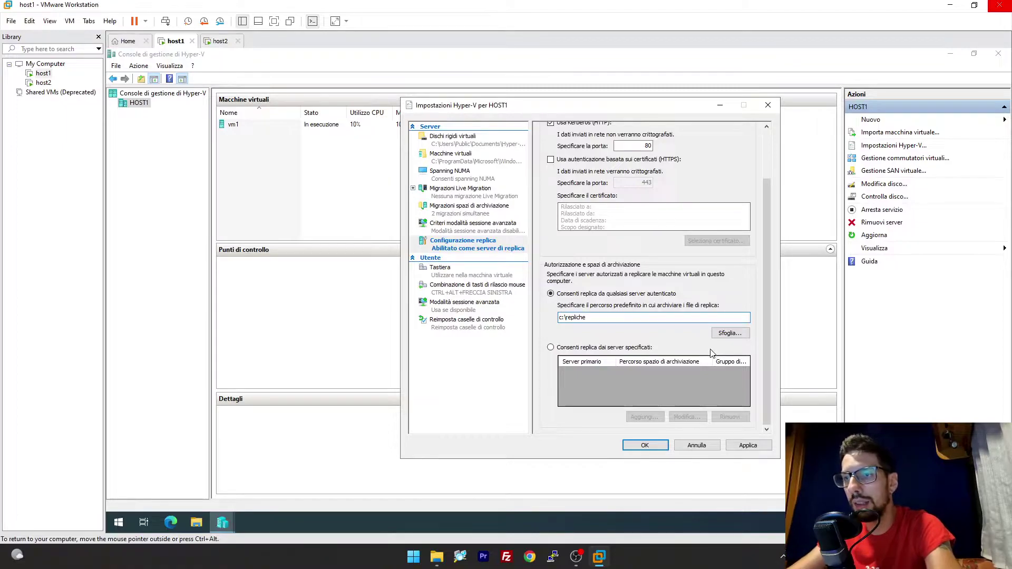
click(648, 445)
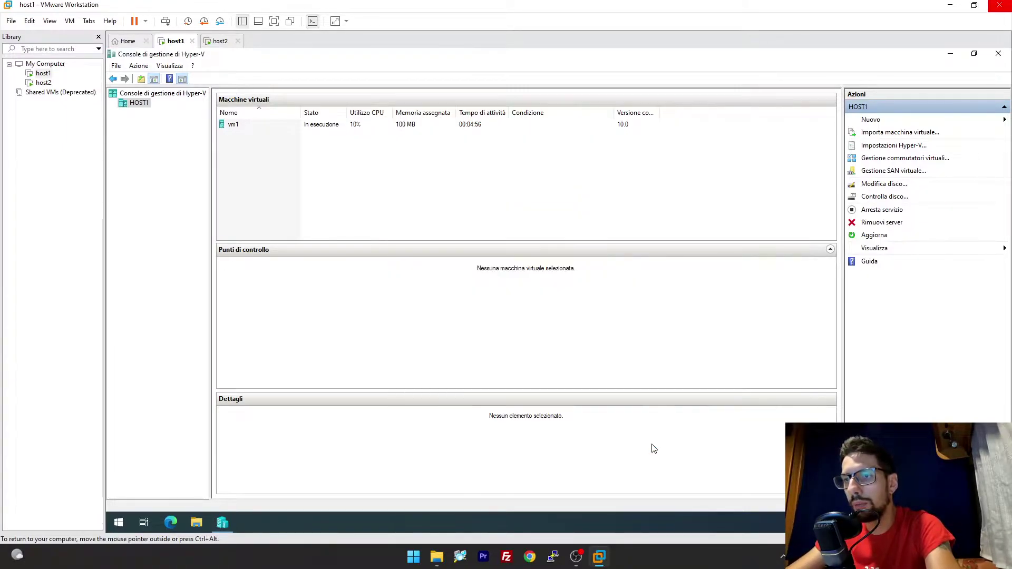
click(219, 41)
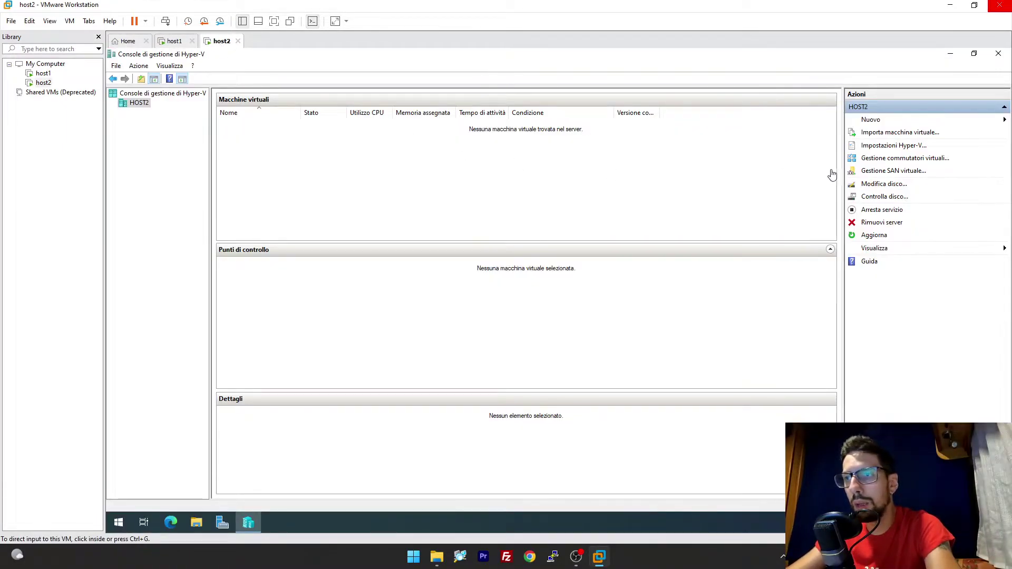
key(ctrl+shift+Tab)
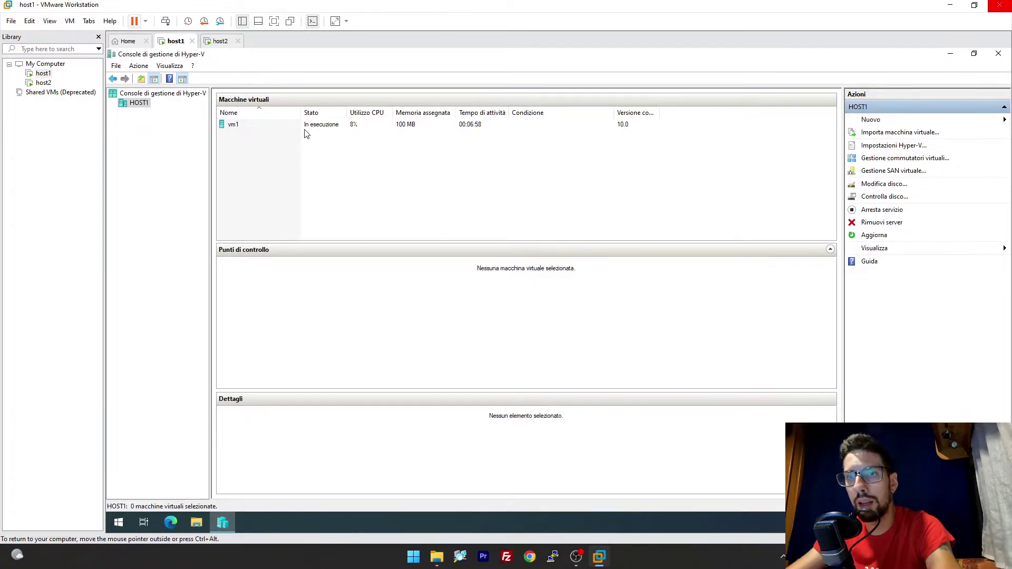
Enable replication for vm1 targeting host2 as replica server, keeping vm1.vhdx included.
right_click(263, 127)
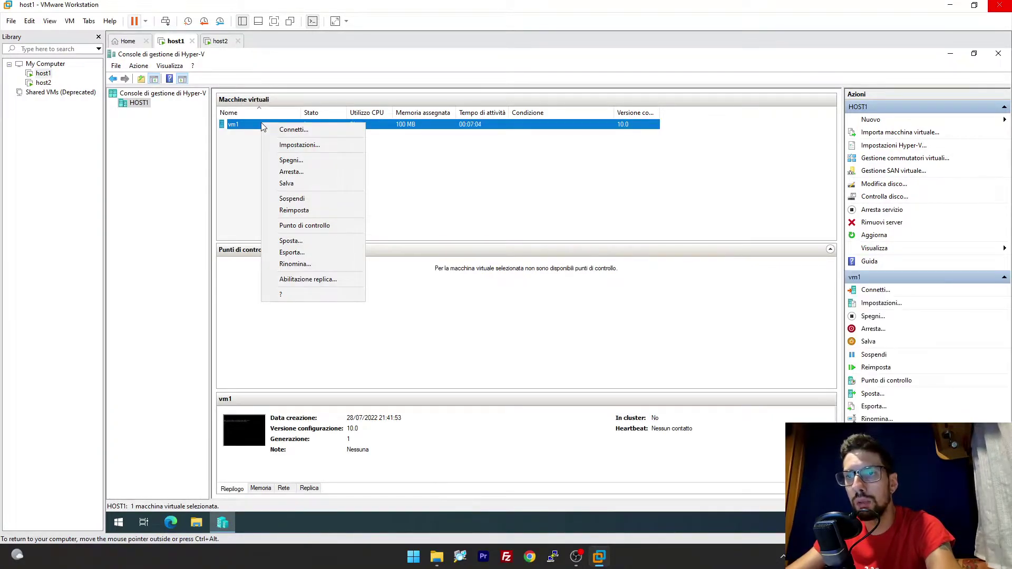
click(307, 279)
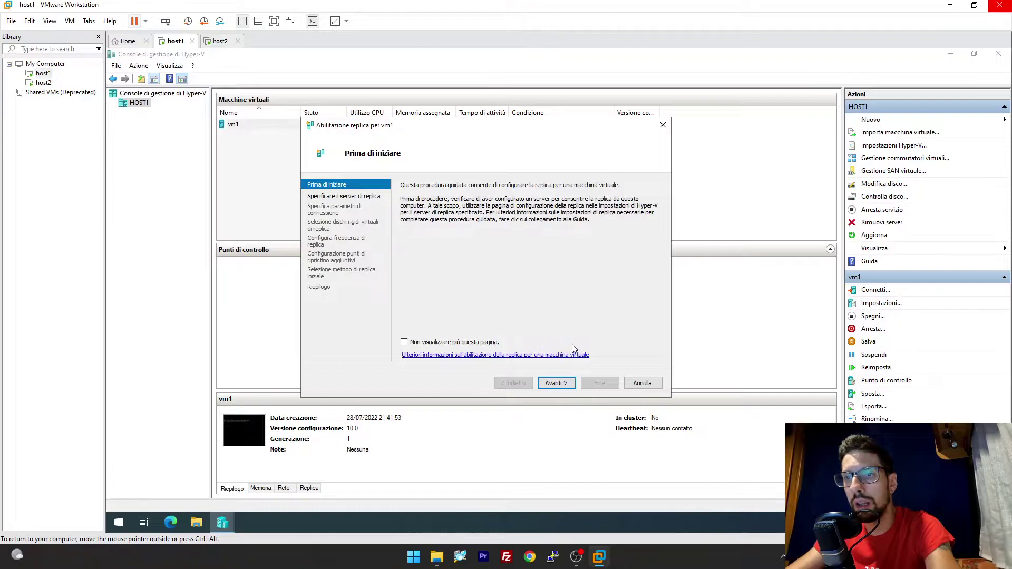
click(560, 387)
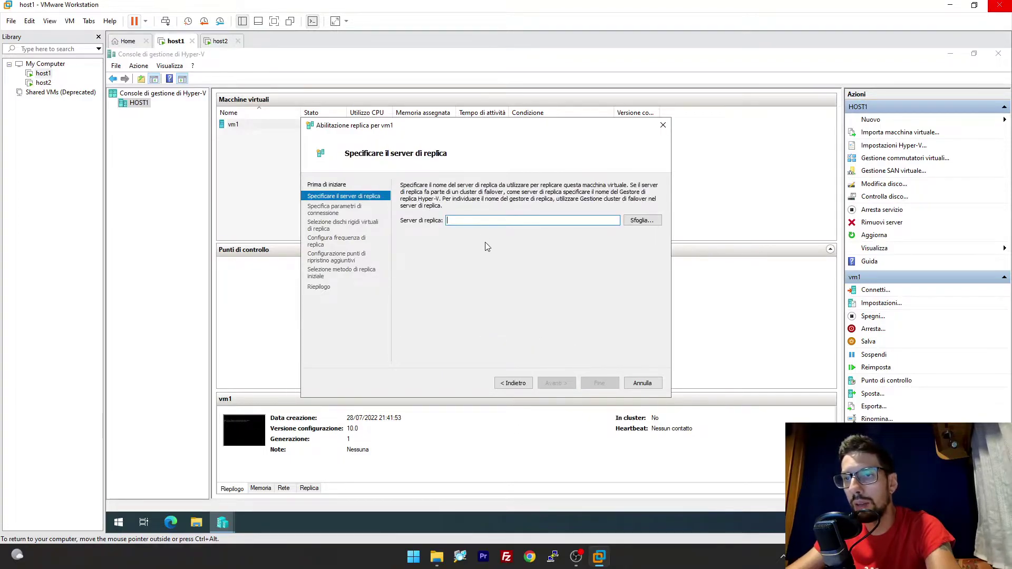
text(host2)
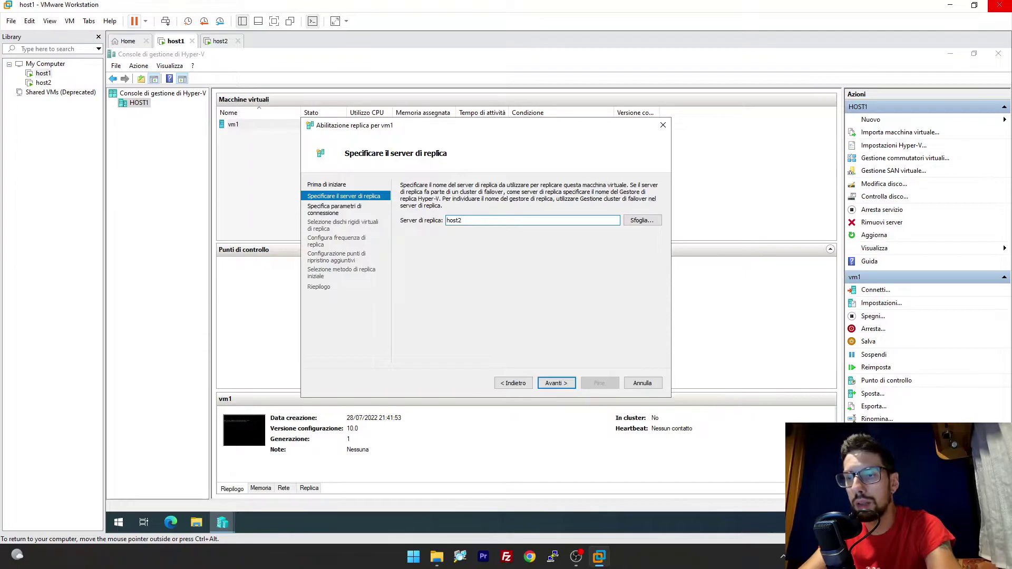
key(Return)
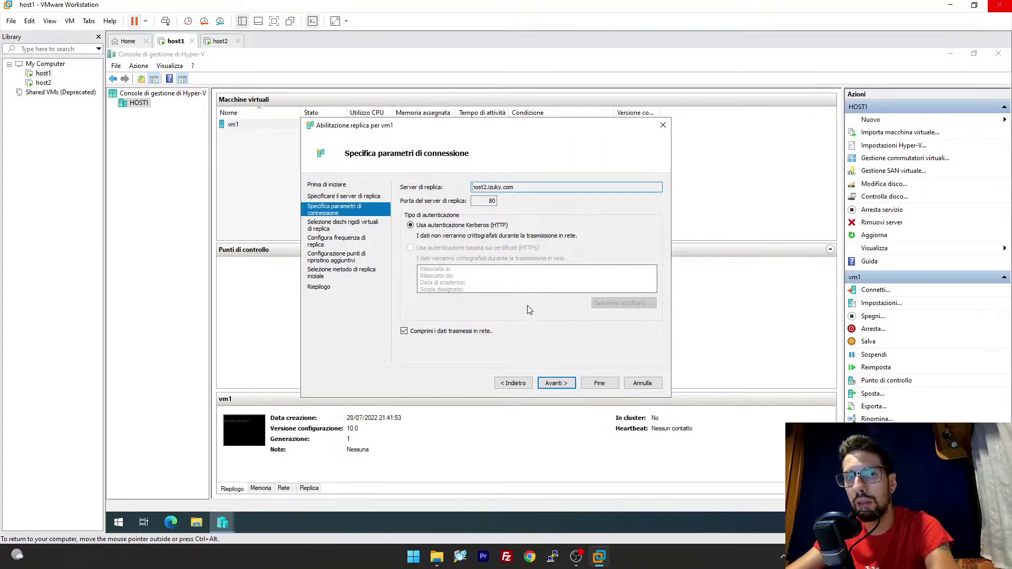
click(556, 383)
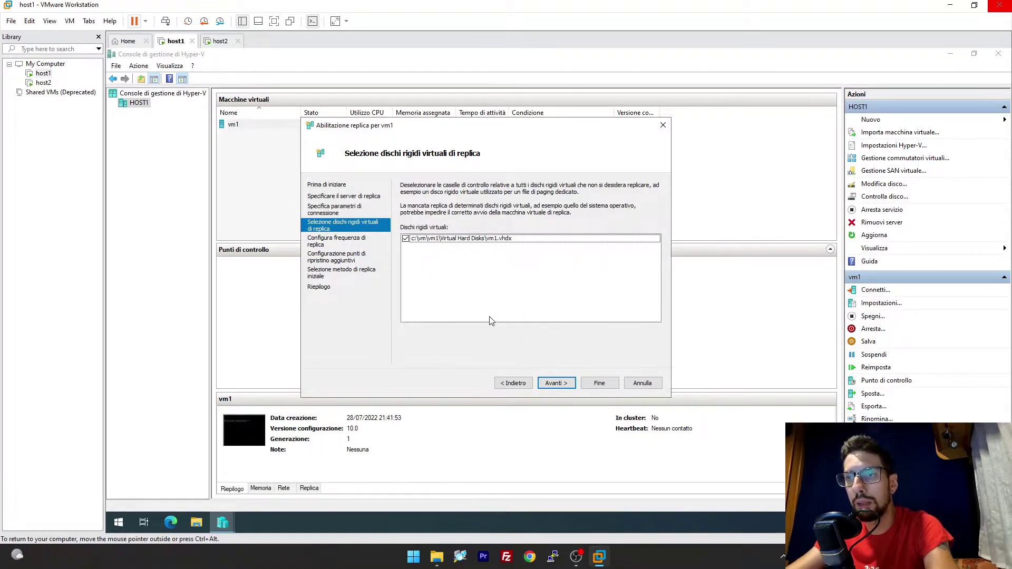
click(557, 384)
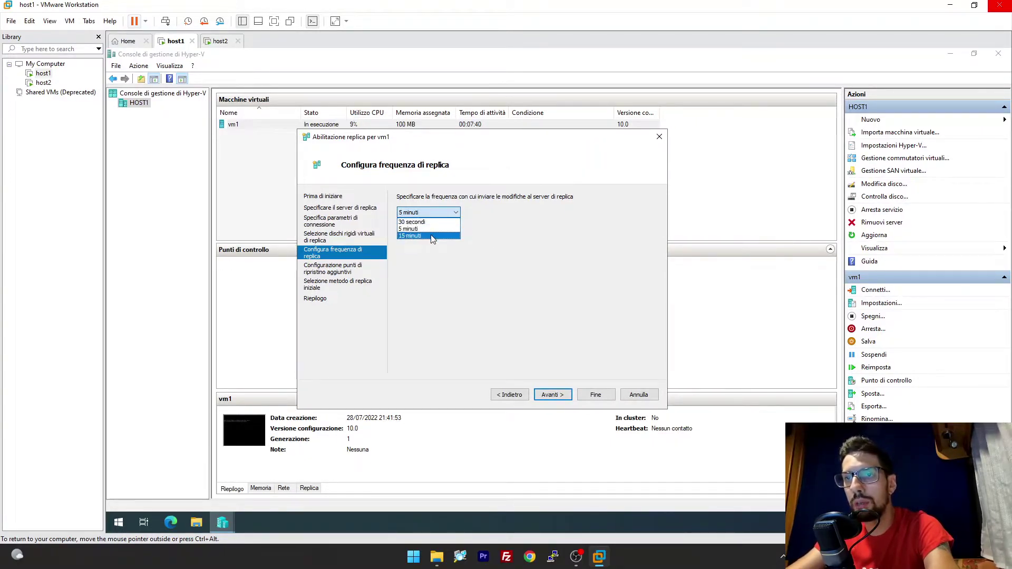
Set vm1's replication frequency to 15 minuti and continue to recovery points.
click(421, 236)
drag(432, 147, 417, 161)
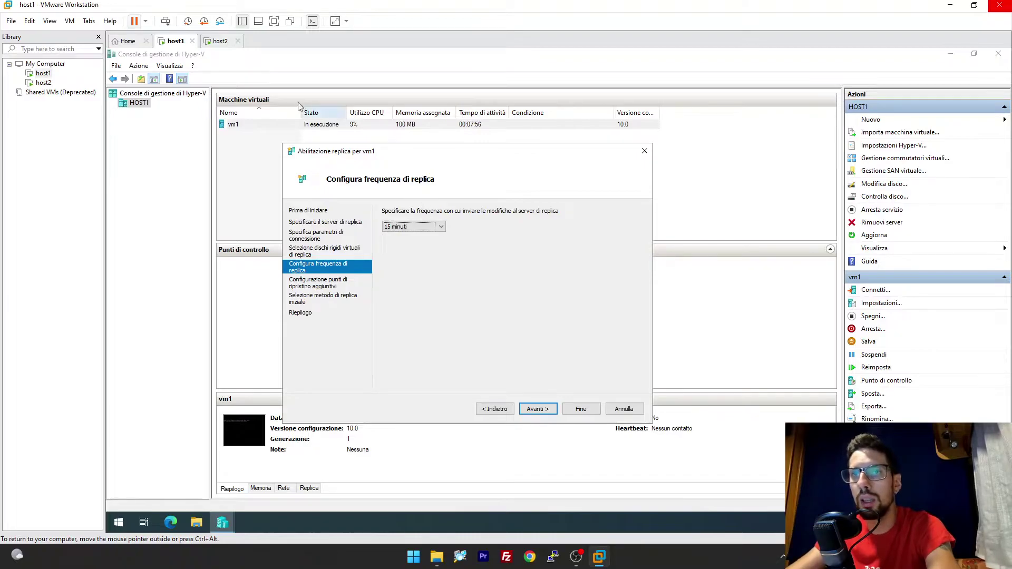
mouse_move(470, 159)
mouse_down()
mouse_move(439, 156)
mouse_move(470, 148)
mouse_up()
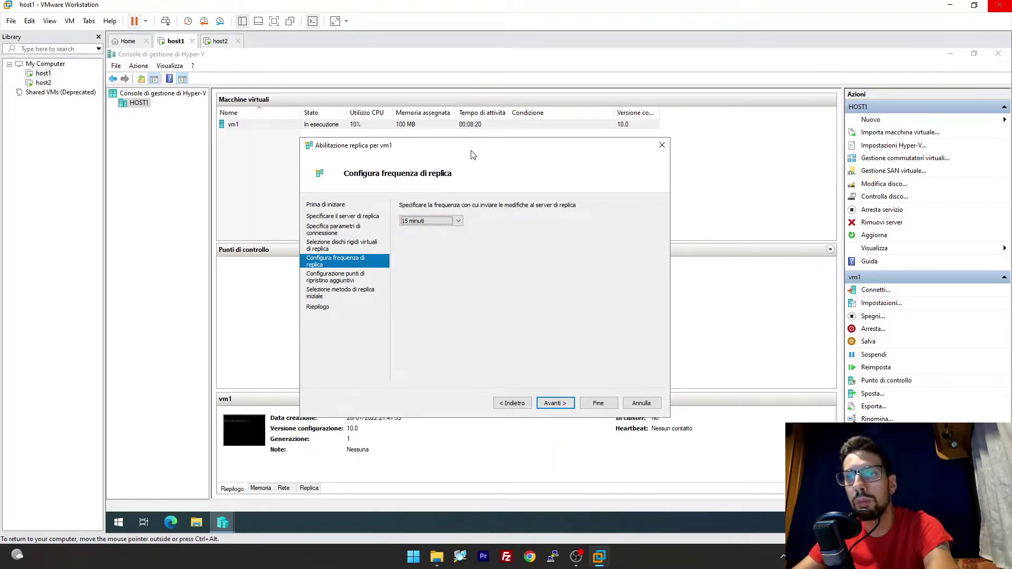
click(423, 221)
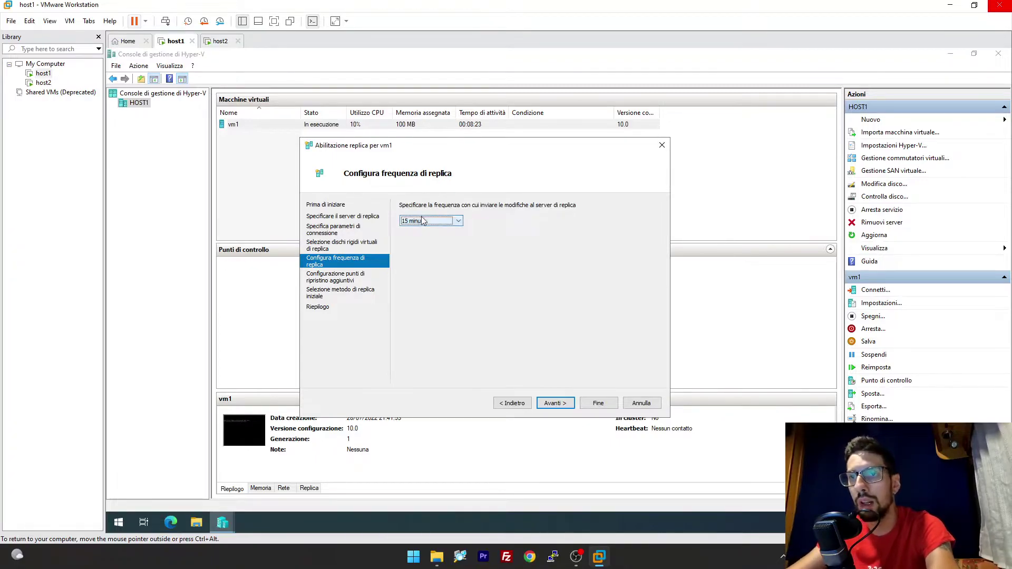
click(491, 225)
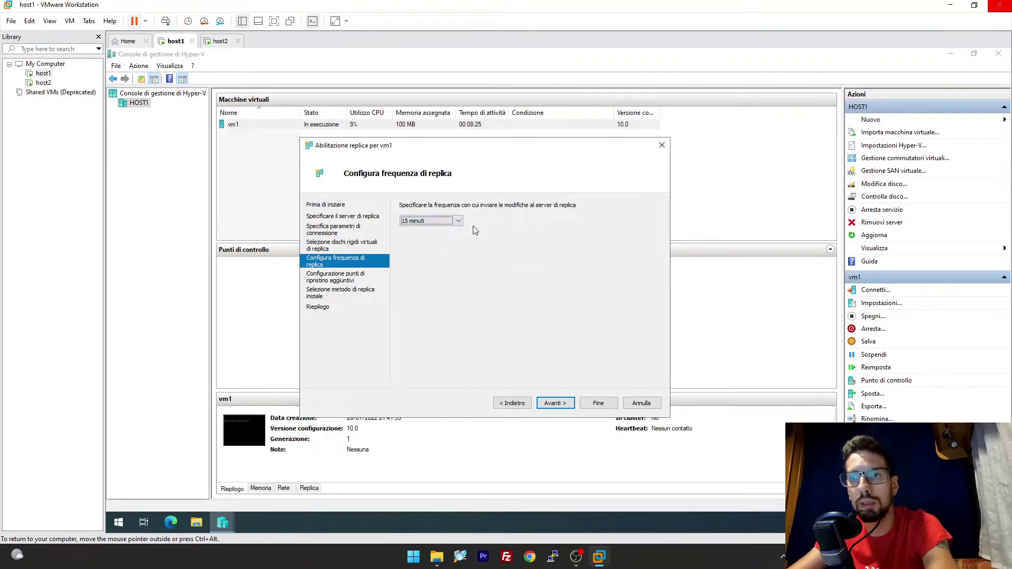
mouse_move(384, 141)
mouse_down()
mouse_move(367, 138)
mouse_move(399, 146)
mouse_up()
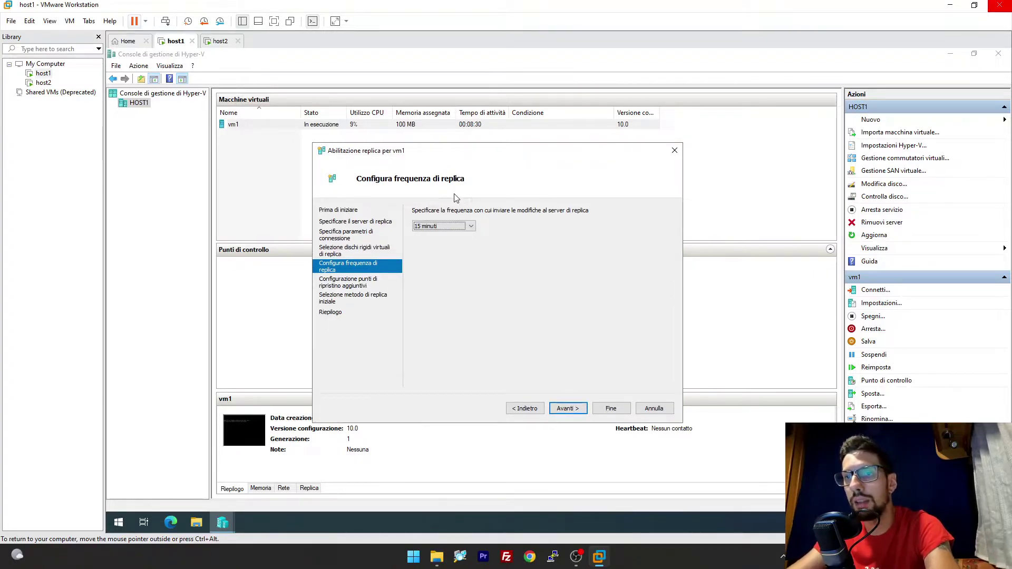
click(579, 409)
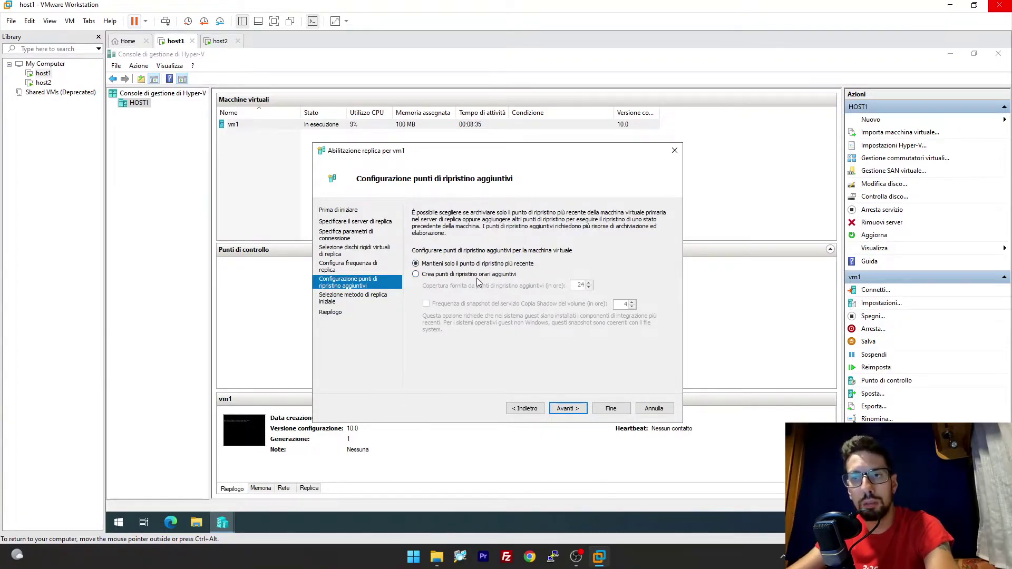
Keep only the latest recovery point for vm1 and continue.
click(471, 275)
click(481, 264)
click(567, 409)
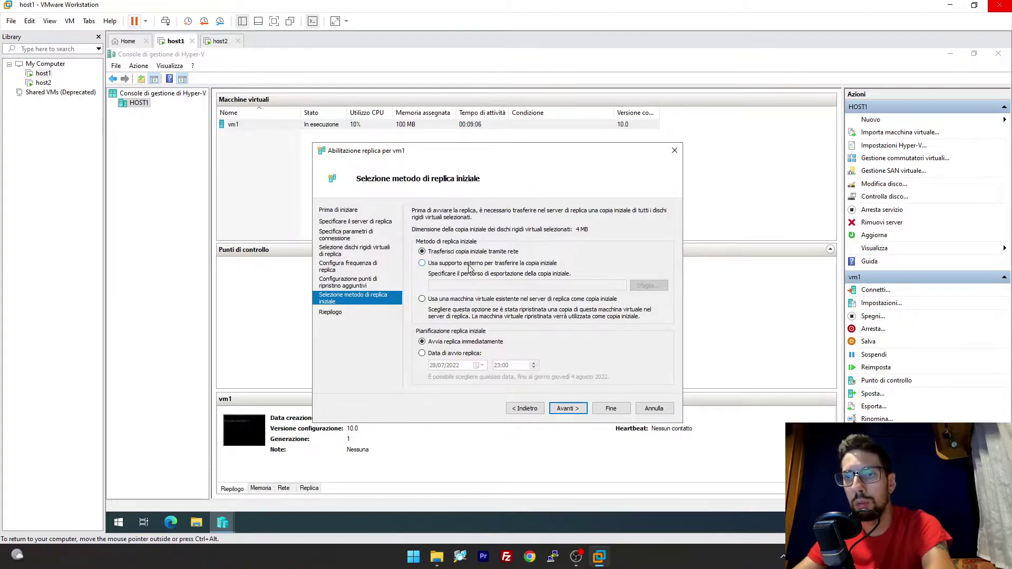
Send the initial copy over the network starting immediately, and finish the replication wizard.
click(456, 353)
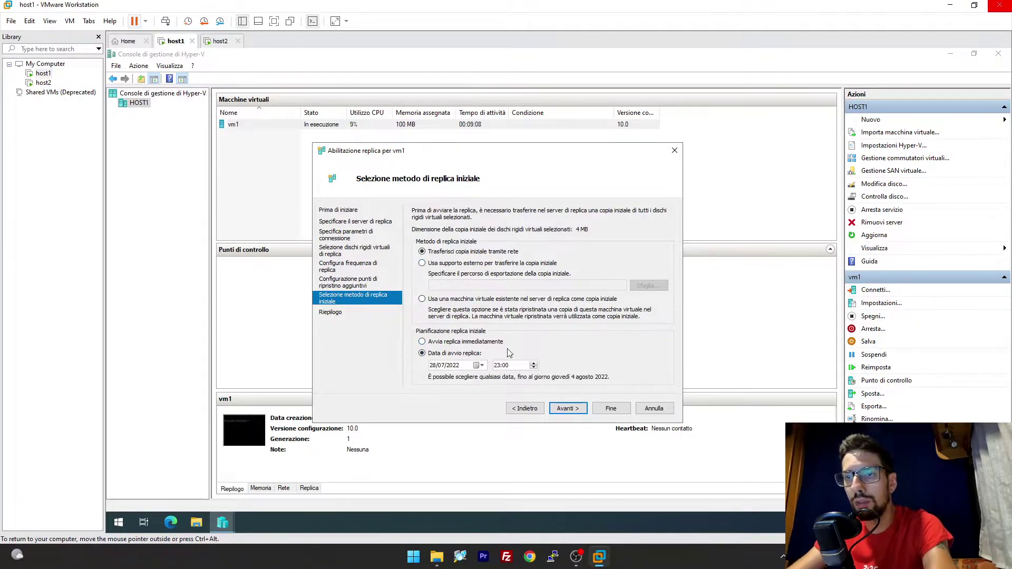
click(483, 343)
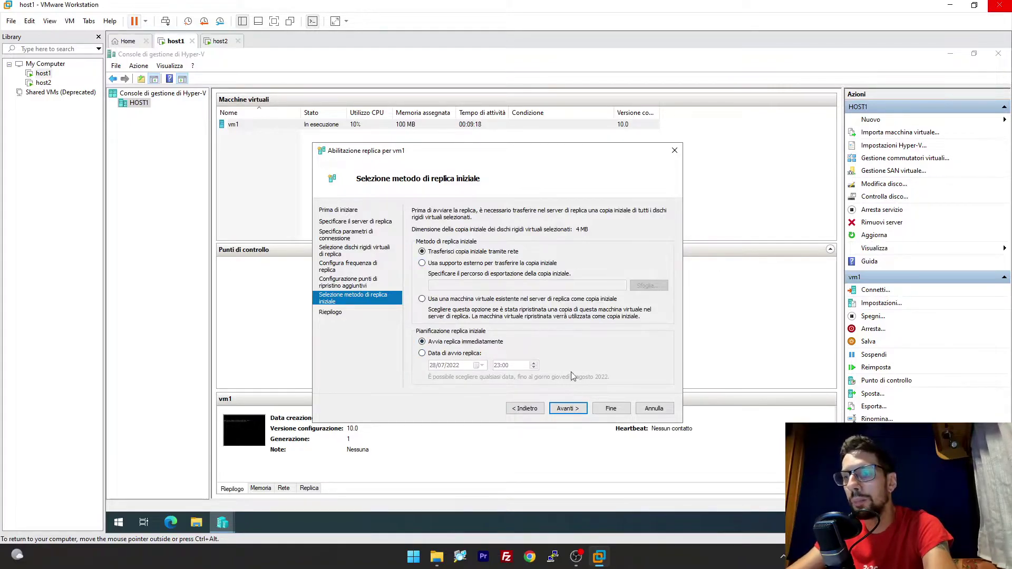
click(574, 410)
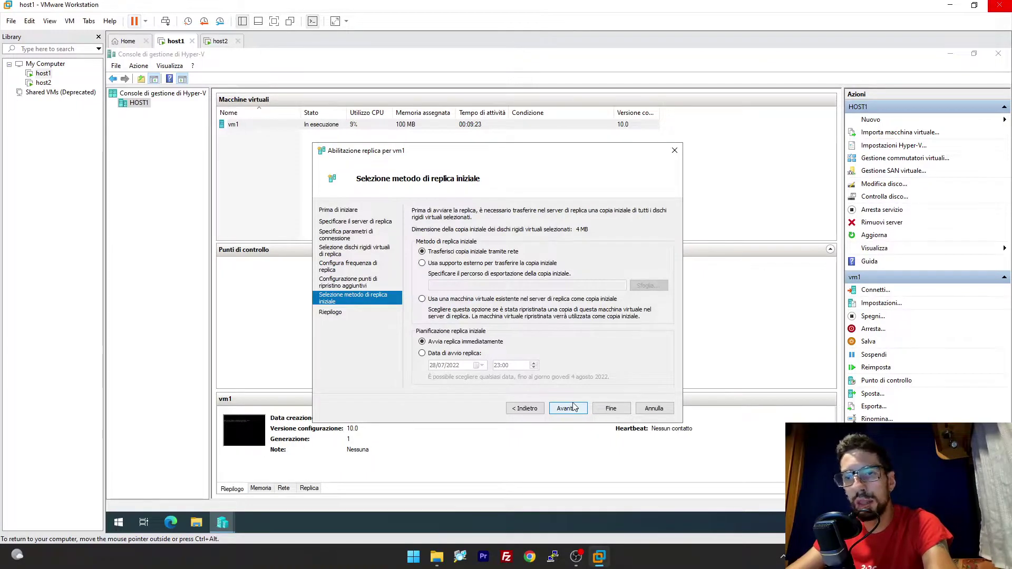
click(610, 408)
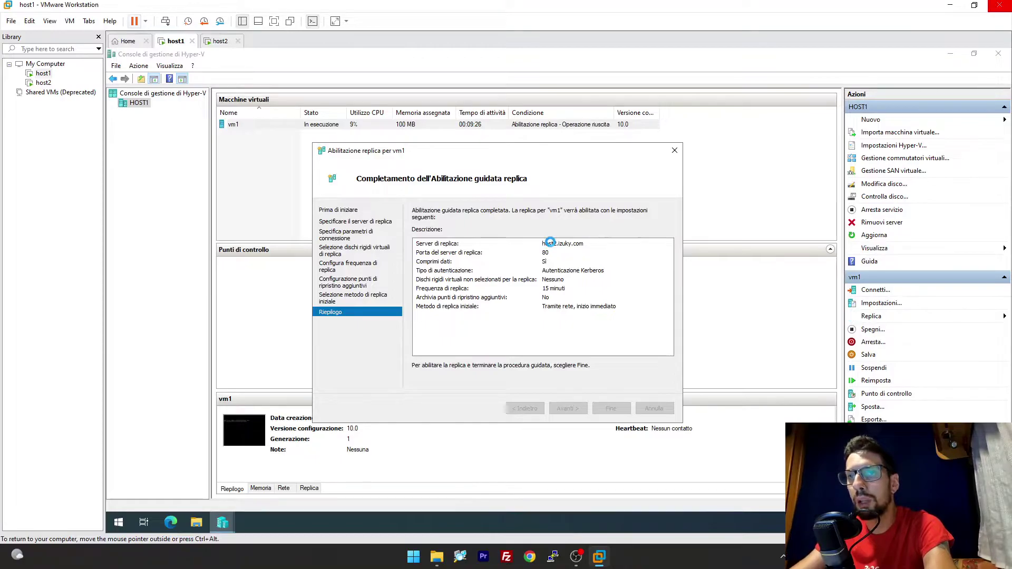
Check vm1 in HOST2's Hyper-V Manager, then return to host1.
click(220, 42)
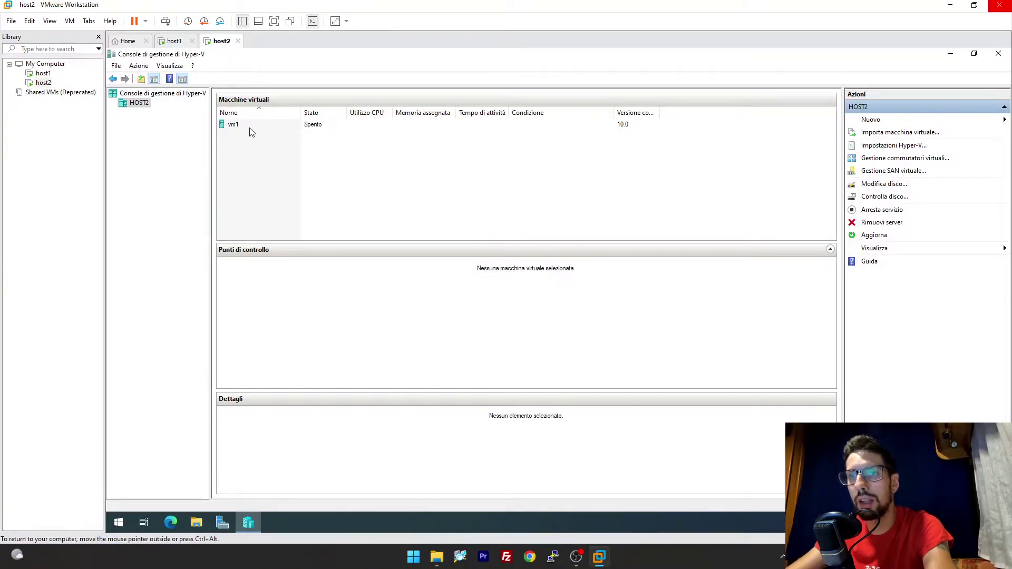
click(251, 127)
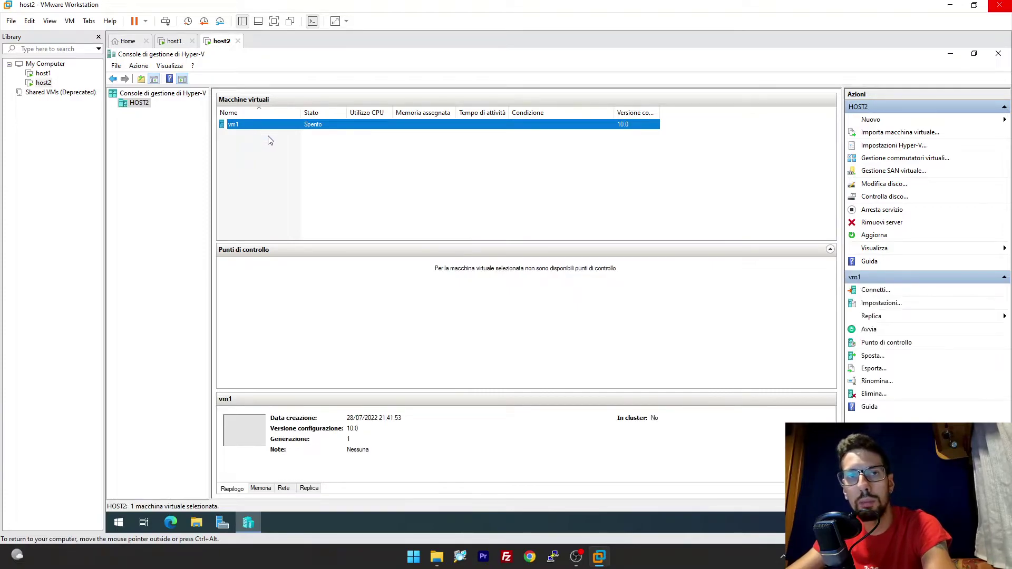
click(175, 41)
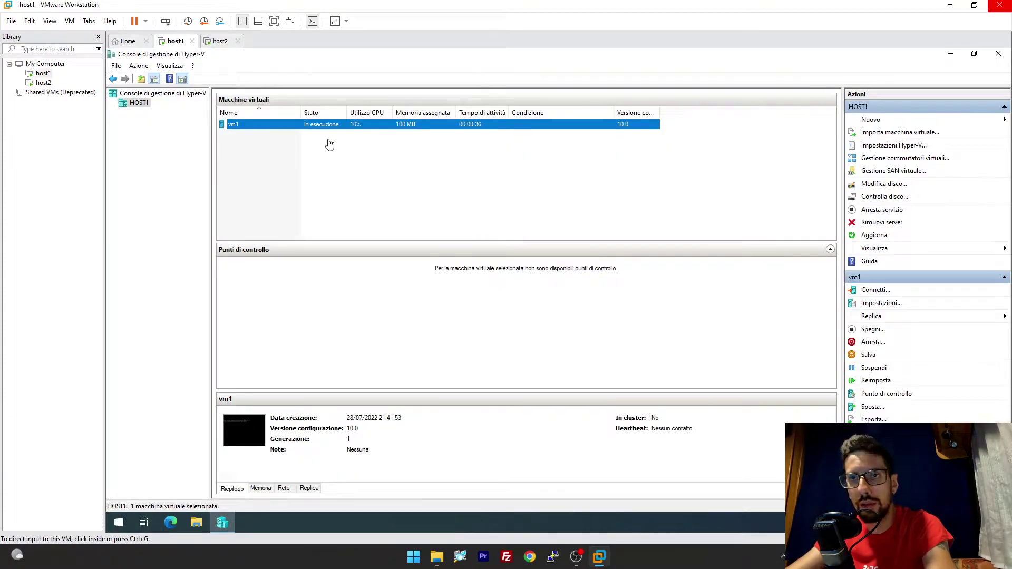
Add the Stato di replica column to HOST1's virtual machine list.
right_click(679, 103)
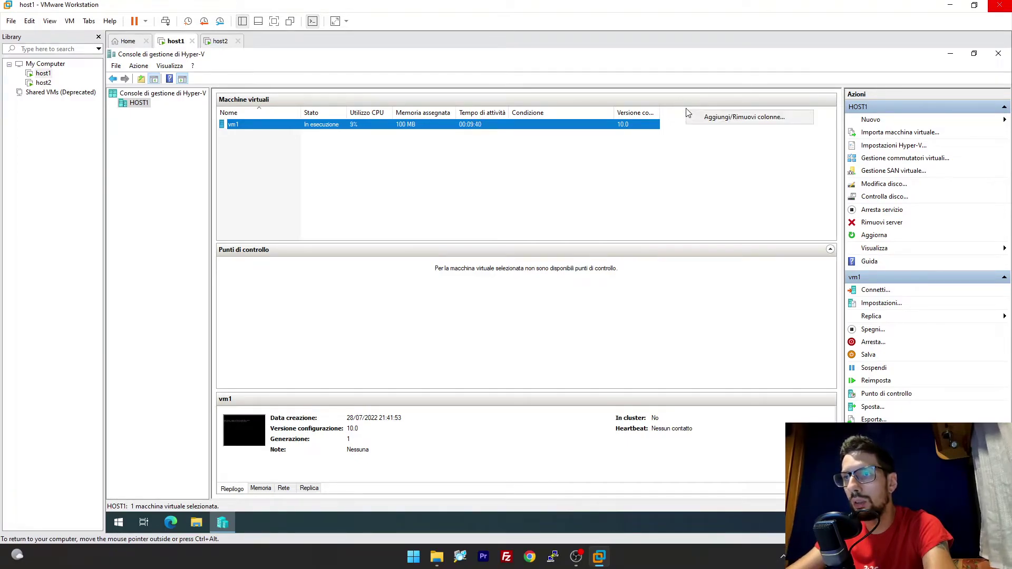
click(707, 114)
click(538, 265)
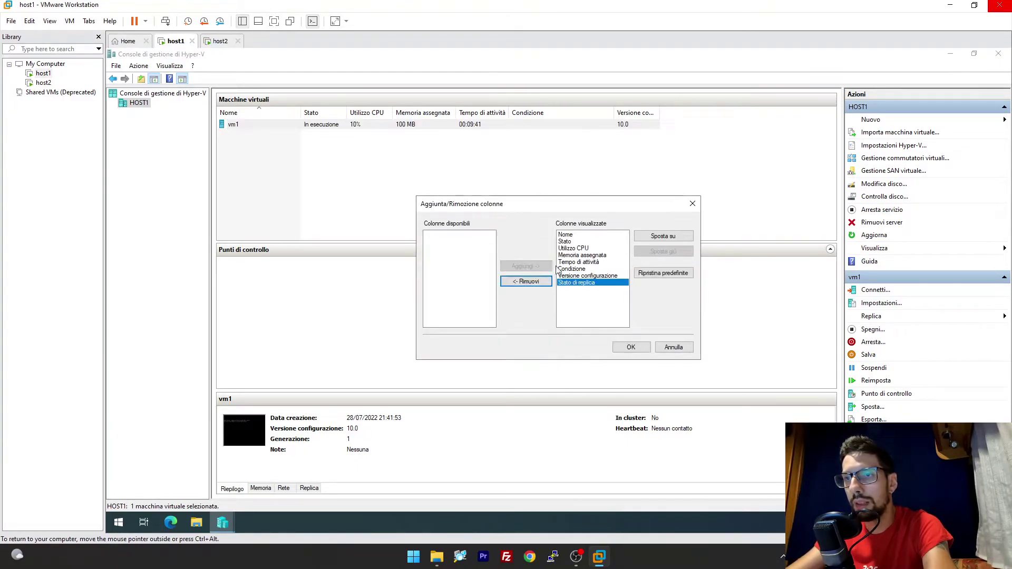
click(631, 347)
click(679, 113)
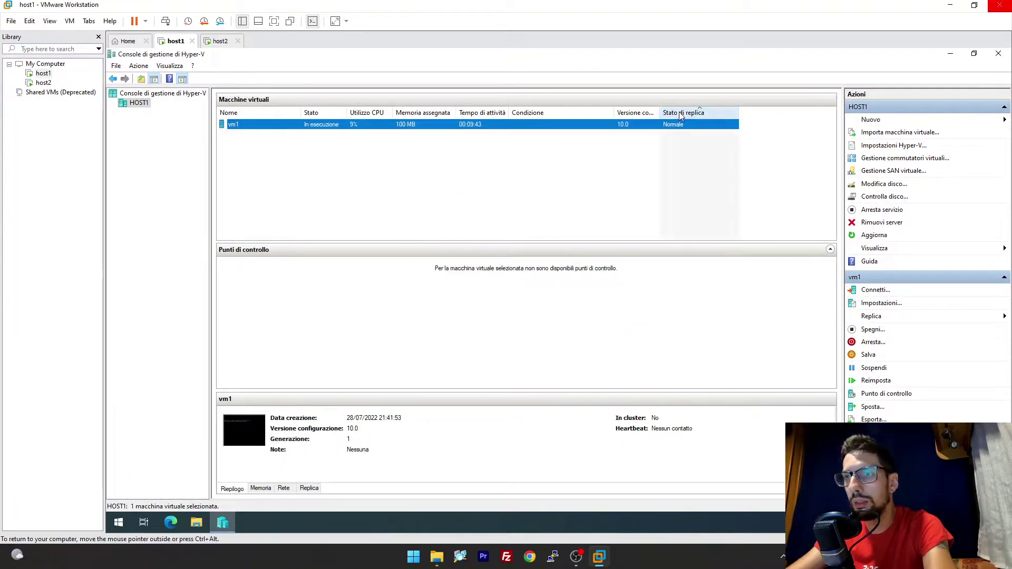
click(325, 144)
click(602, 121)
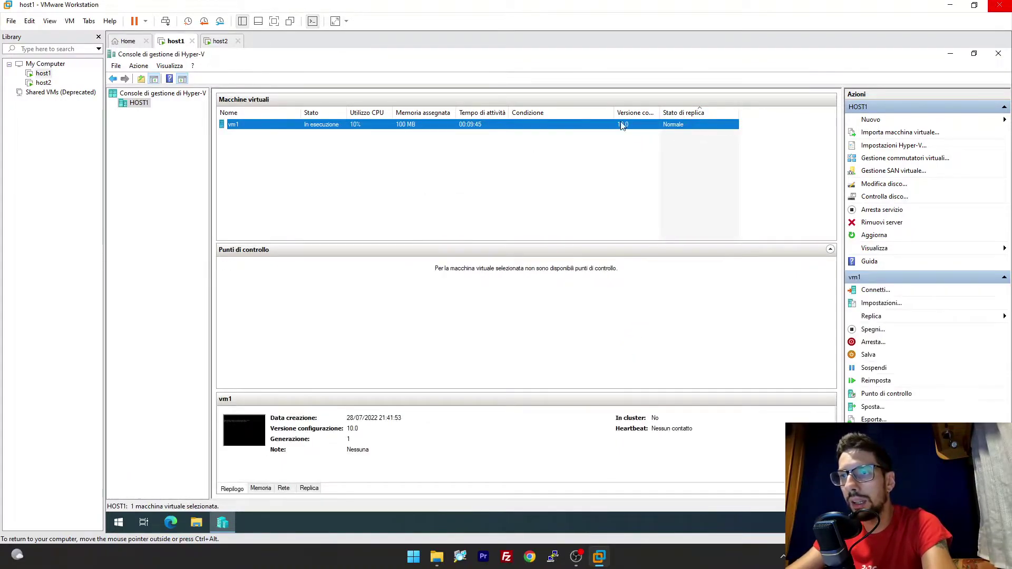
Review vm1's replication status details via Replica > Visualizza stato di replica.
right_click(339, 124)
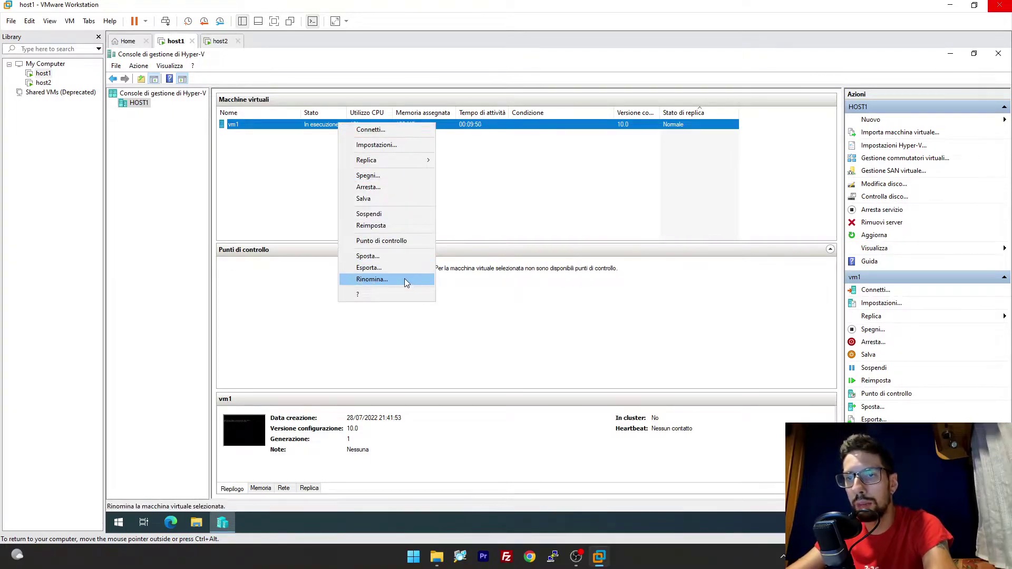
mouse_move(390, 161)
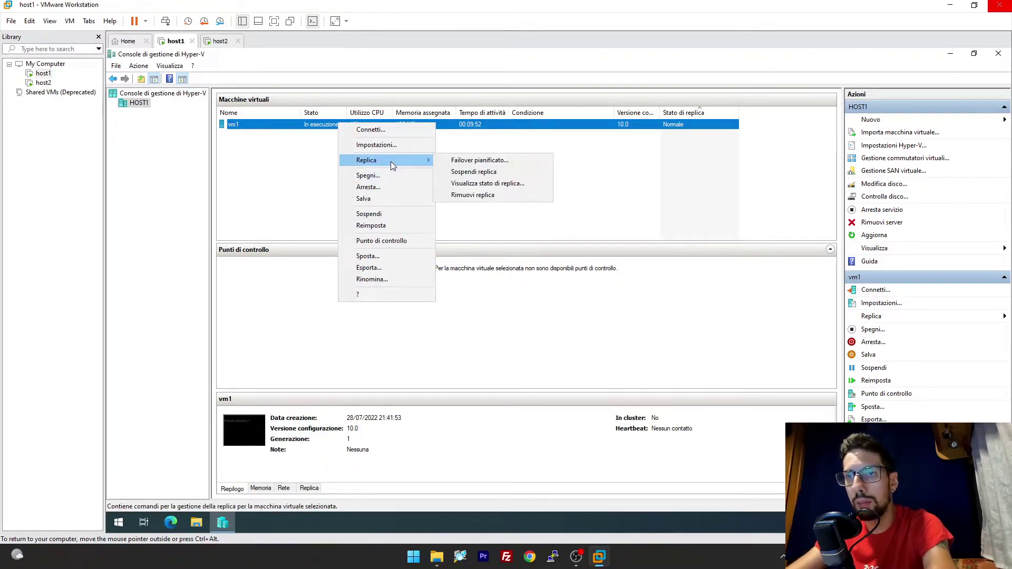
click(487, 184)
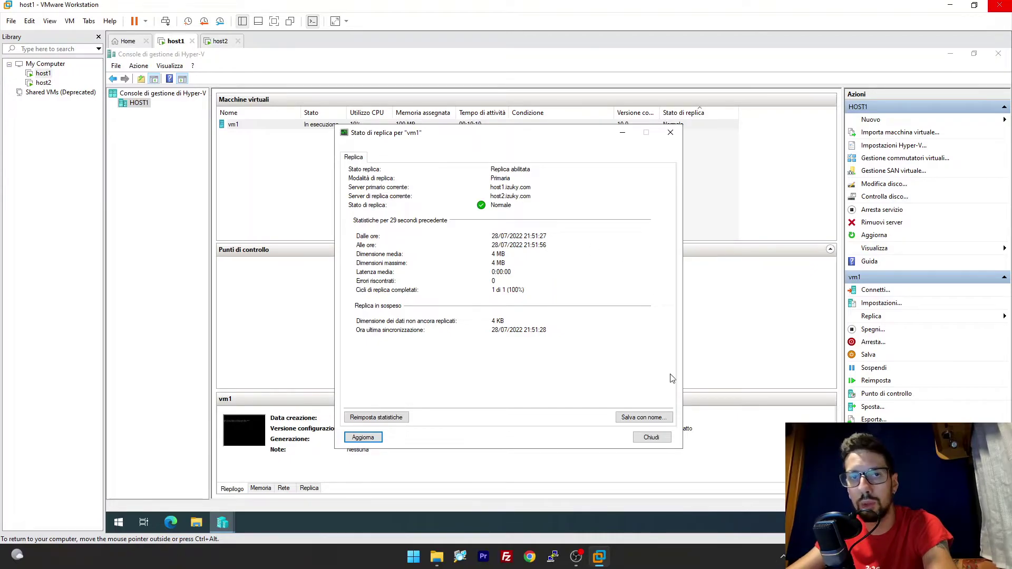
click(652, 437)
click(221, 41)
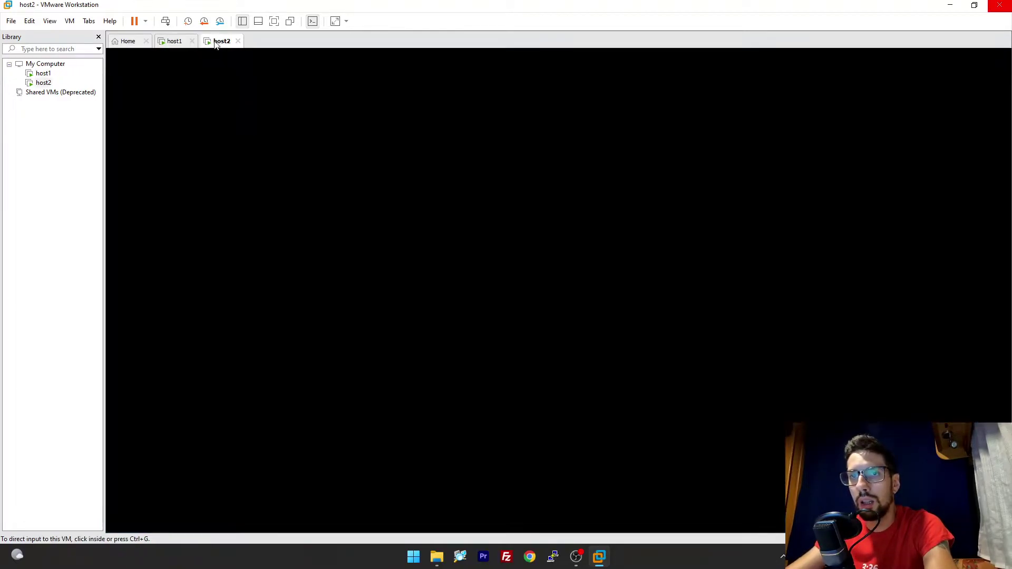
Inspect vm1's replication actions on HOST2 and compare vm1 across both hosts.
right_click(295, 123)
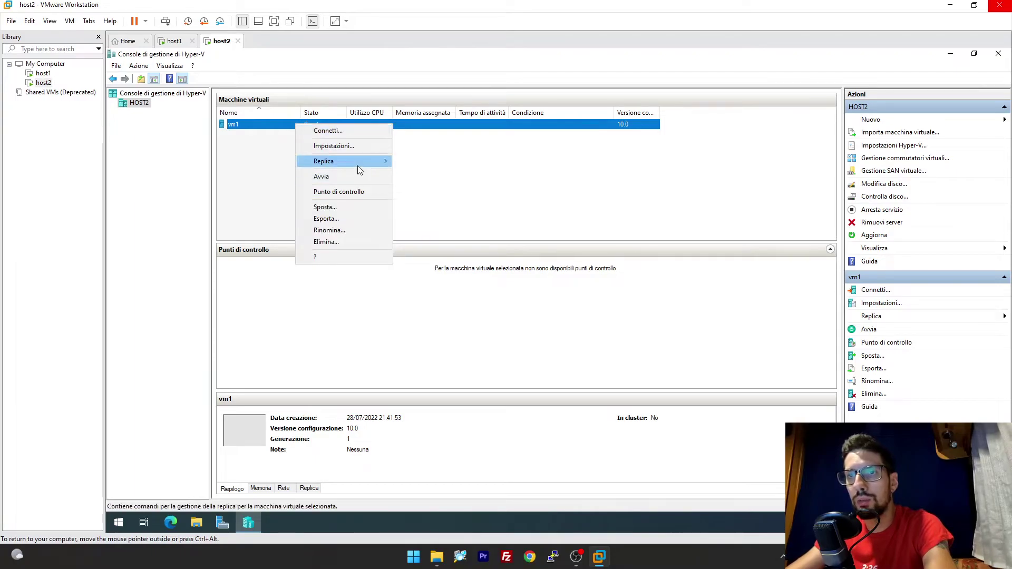
mouse_move(356, 163)
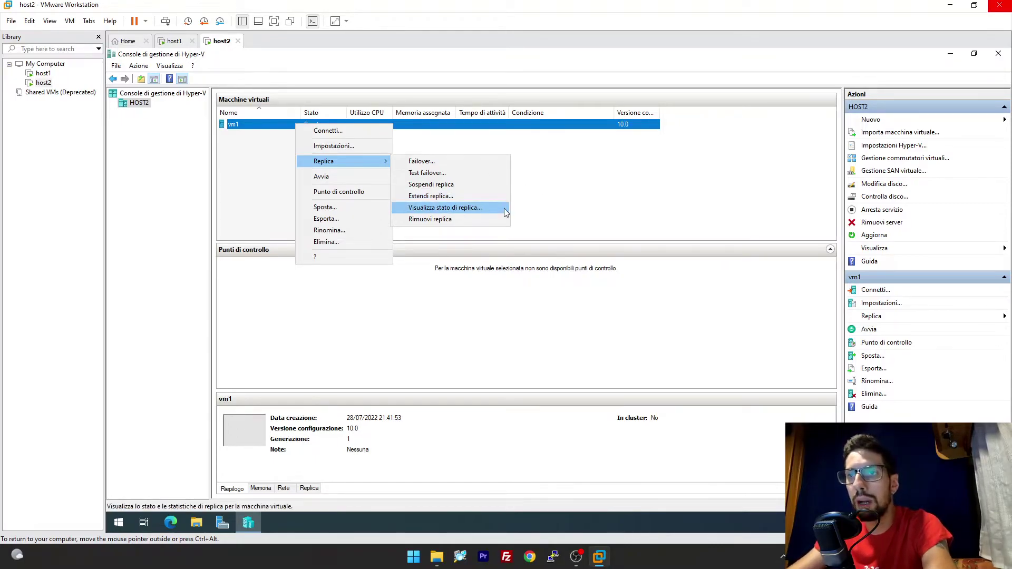
click(605, 182)
click(174, 40)
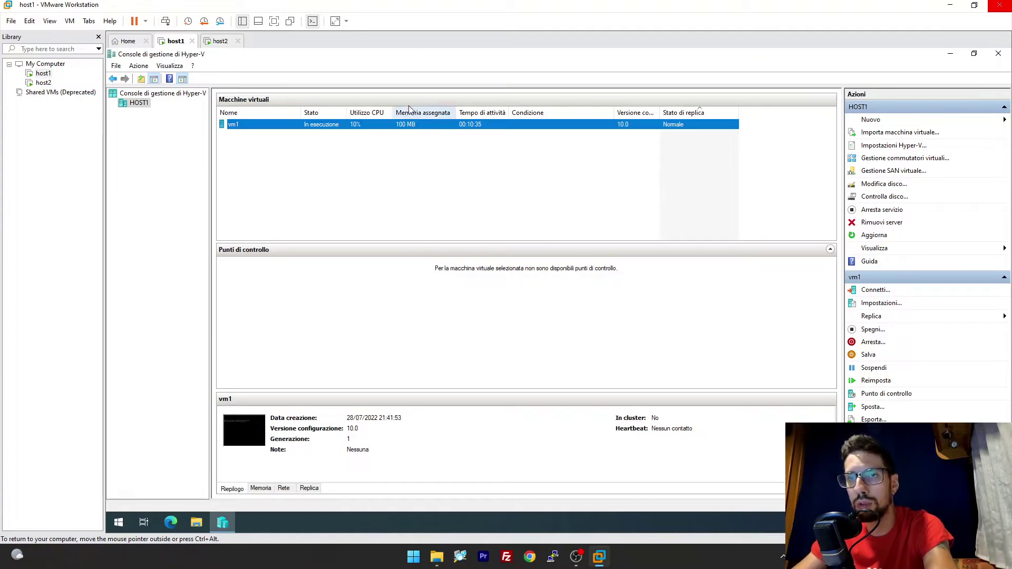
click(220, 41)
click(321, 126)
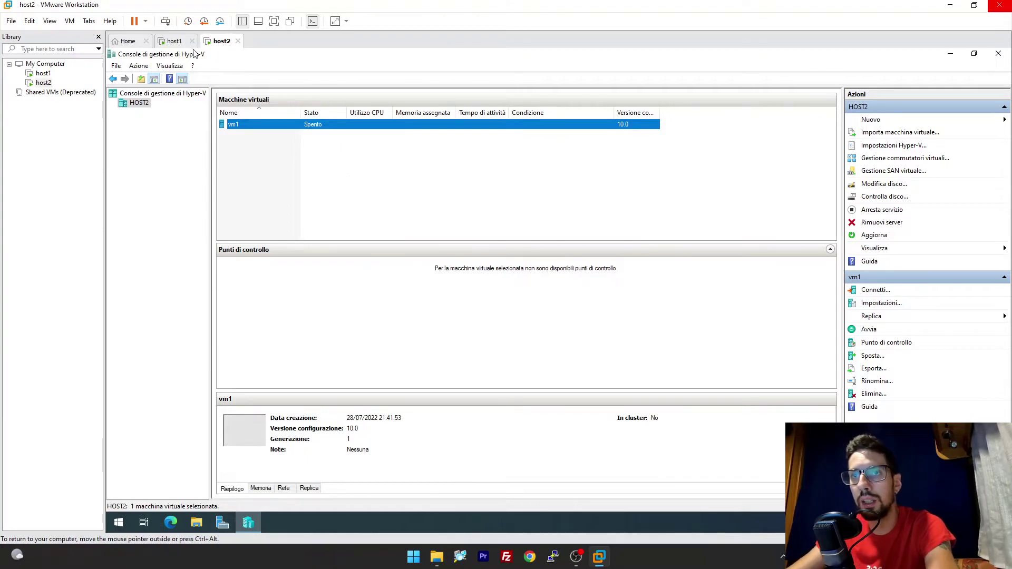
click(177, 42)
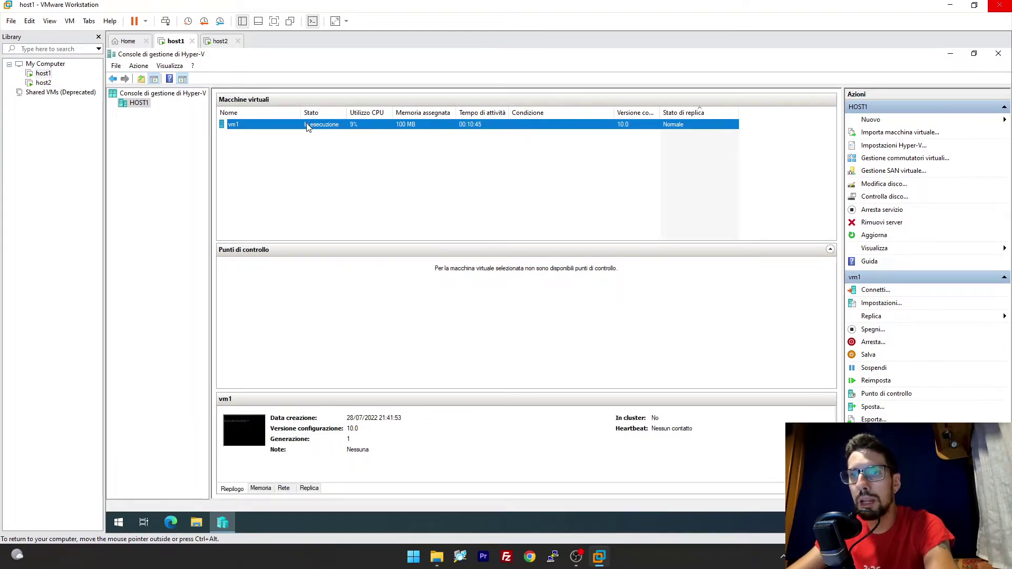
Show vm1's Replica submenu on HOST1, revealing the Failover pianificato option.
right_click(307, 126)
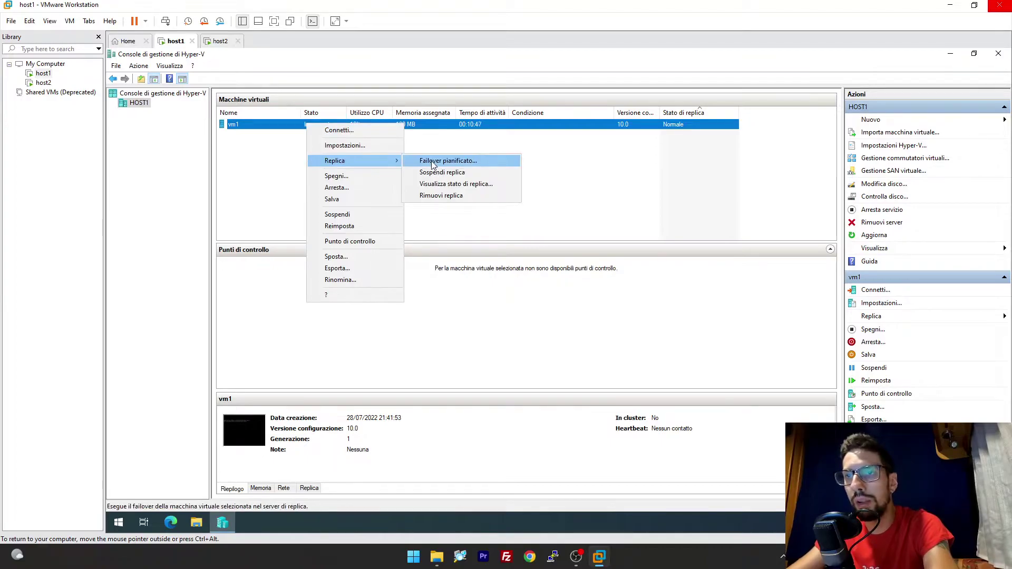
click(524, 156)
click(367, 128)
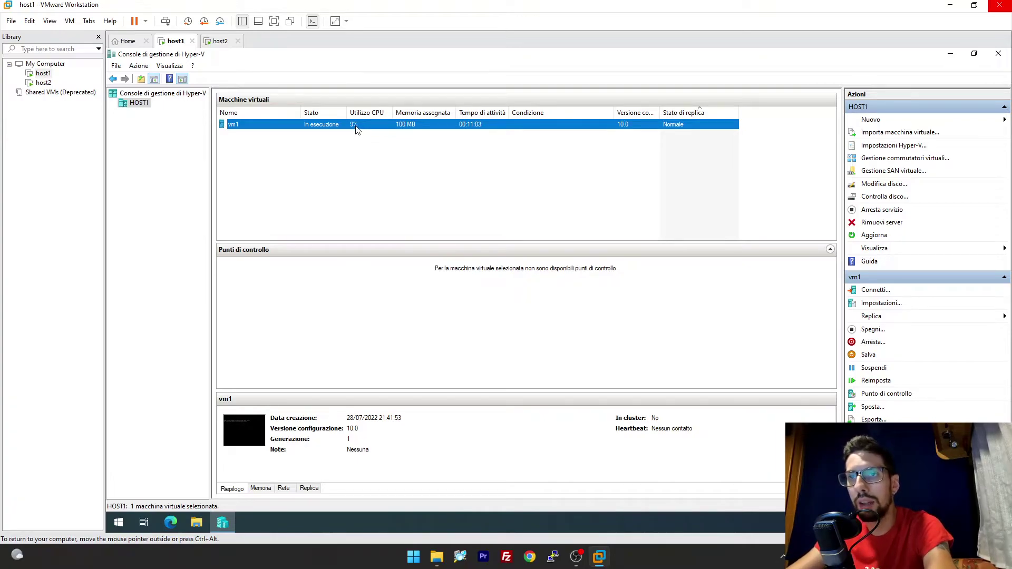
right_click(355, 125)
mouse_move(405, 163)
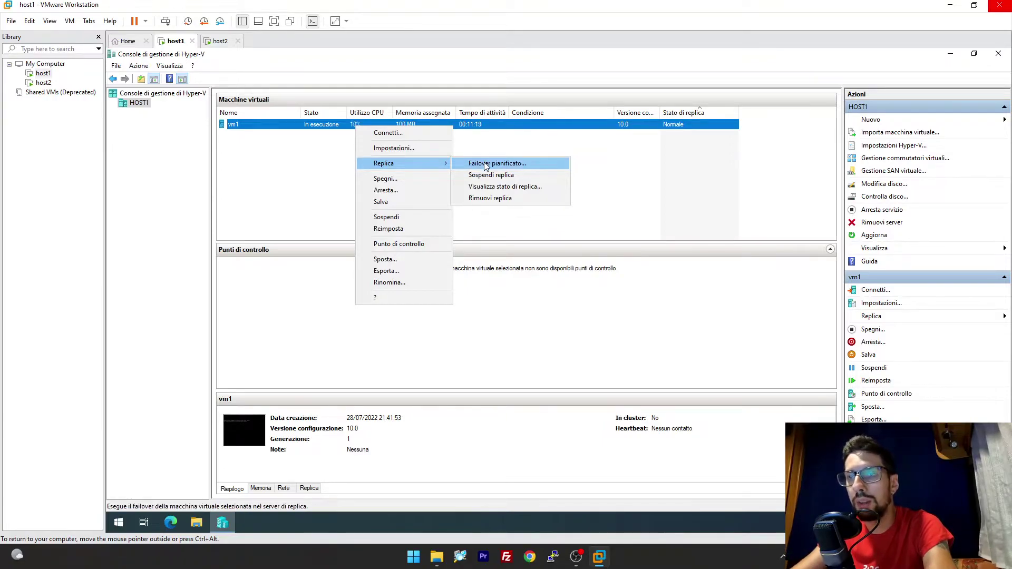
Shut down vm1, then run a planned failover to host2 with replication direction reversed.
right_click(473, 125)
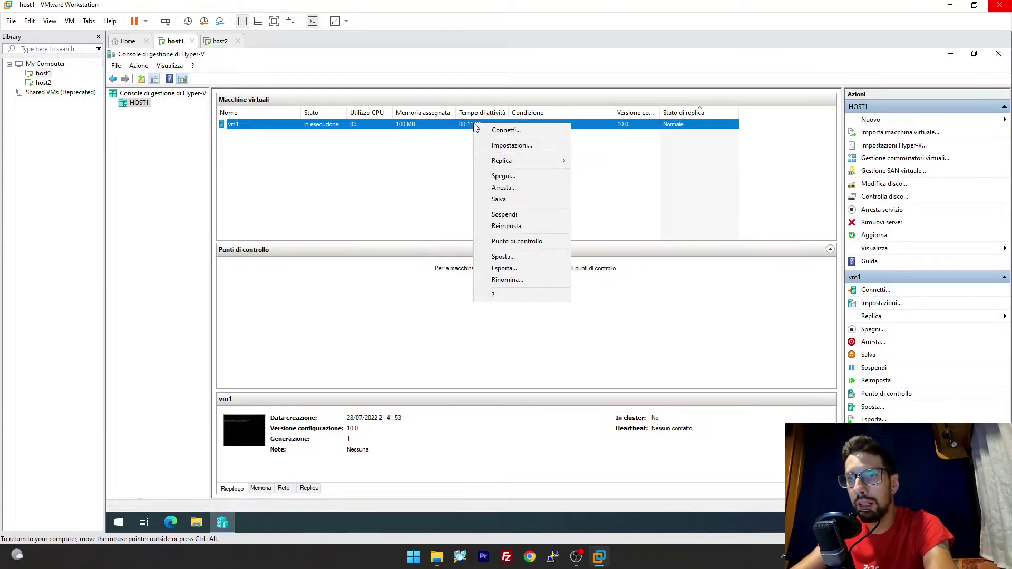
click(517, 177)
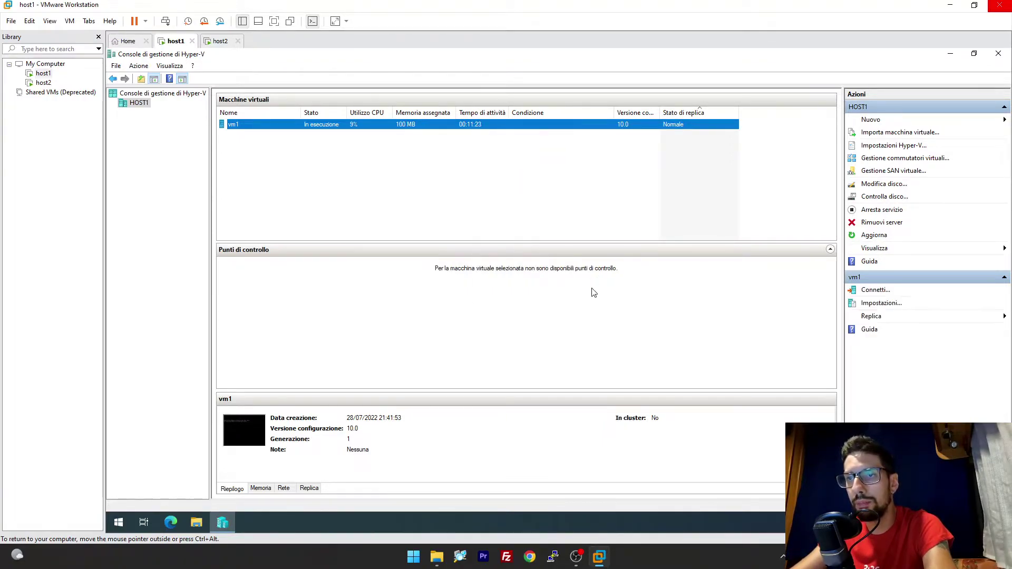
right_click(340, 128)
mouse_move(403, 163)
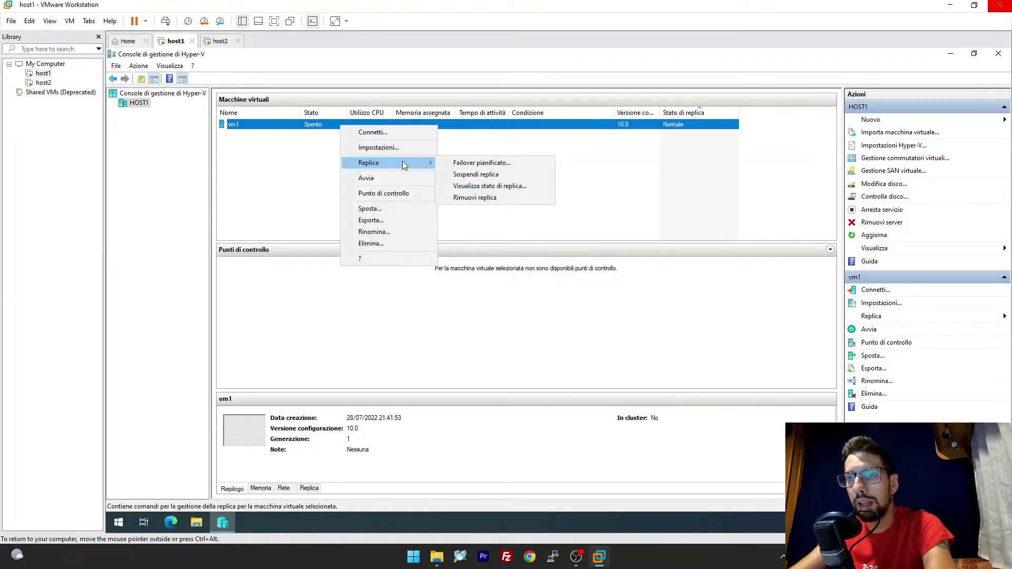
click(468, 163)
drag(478, 192, 395, 126)
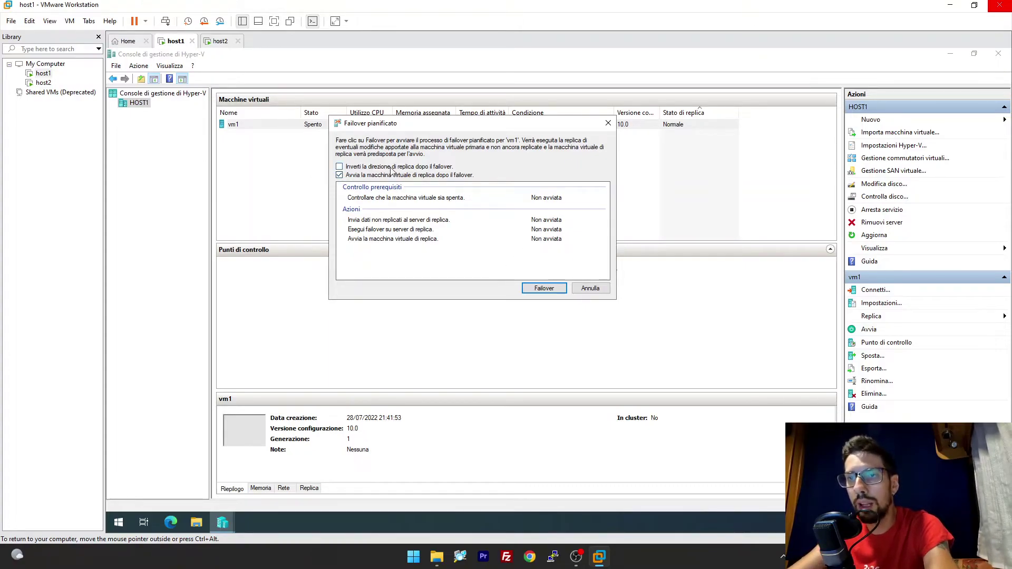
drag(399, 124, 380, 144)
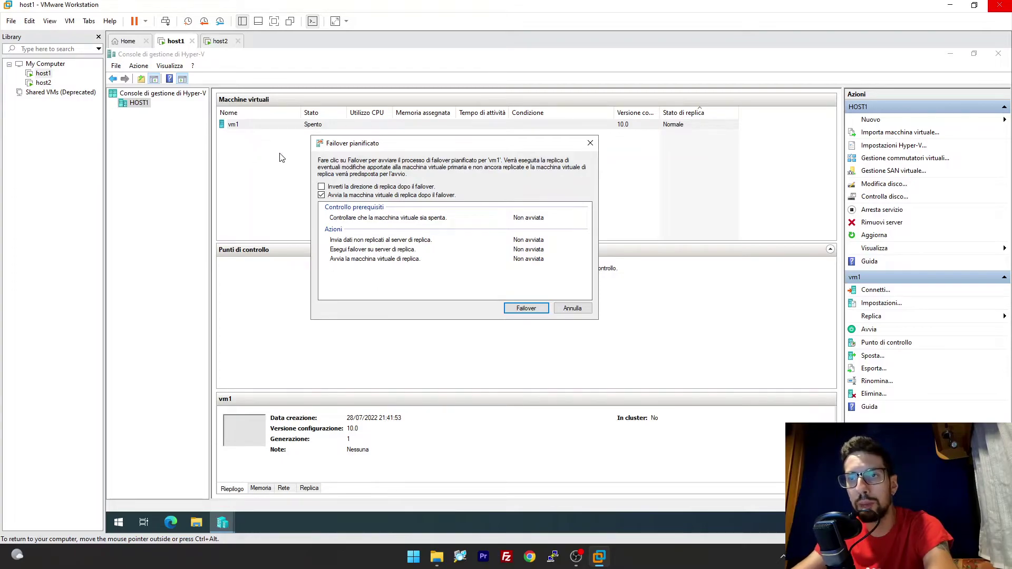
click(367, 187)
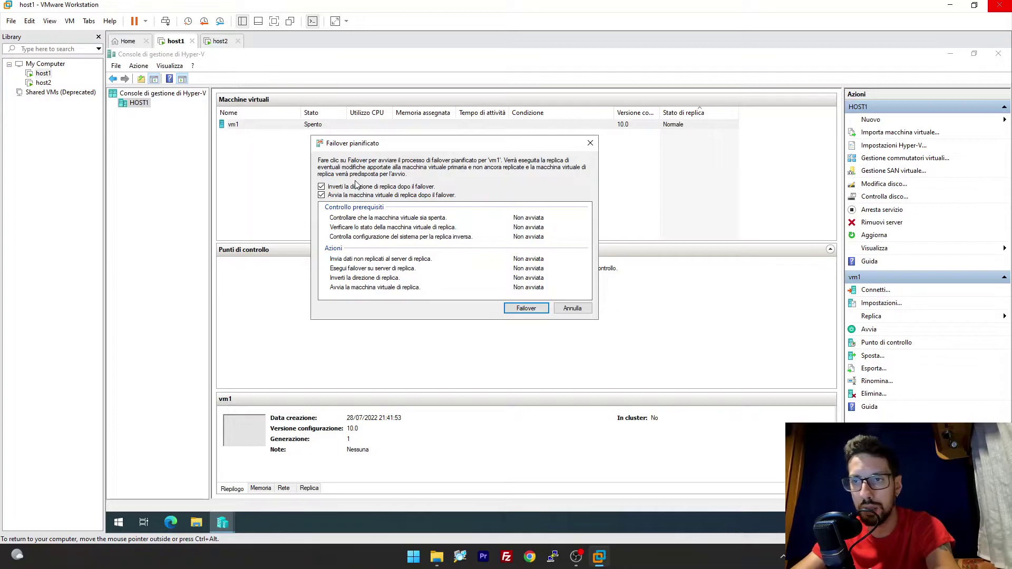
click(519, 307)
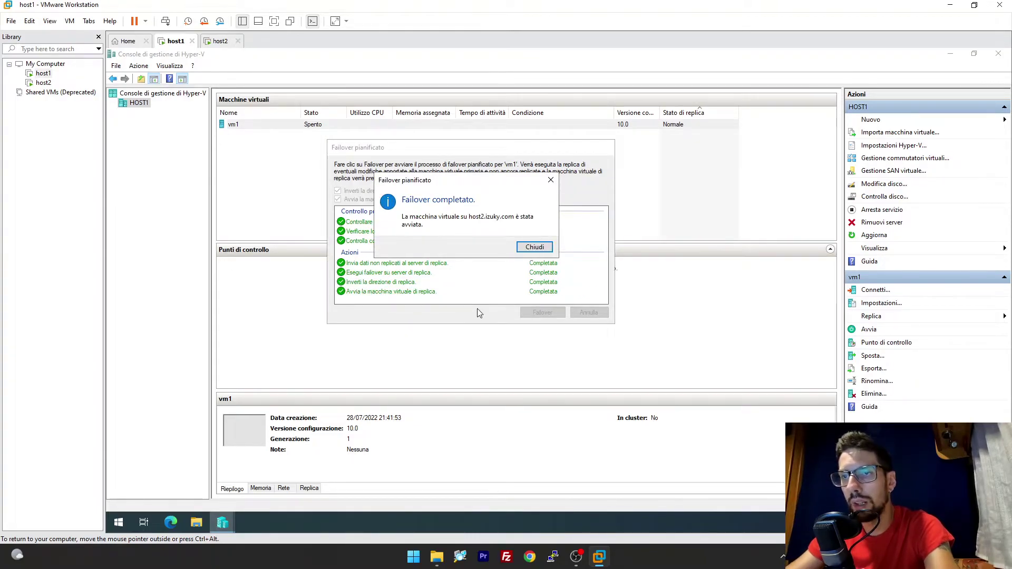
click(526, 248)
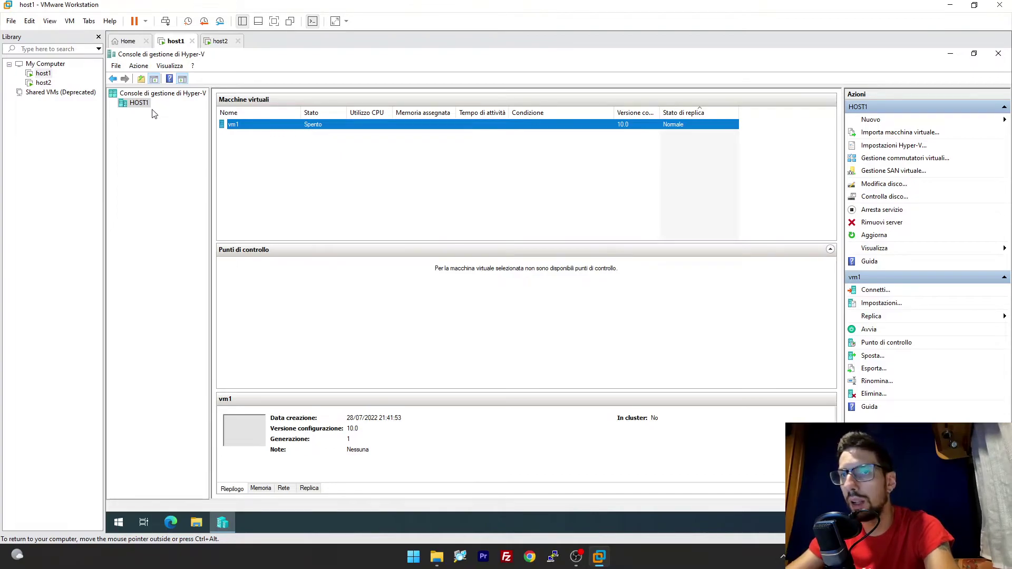
Compare the host1 and host2 consoles, ending on host2 with the running vm1 selected.
click(216, 42)
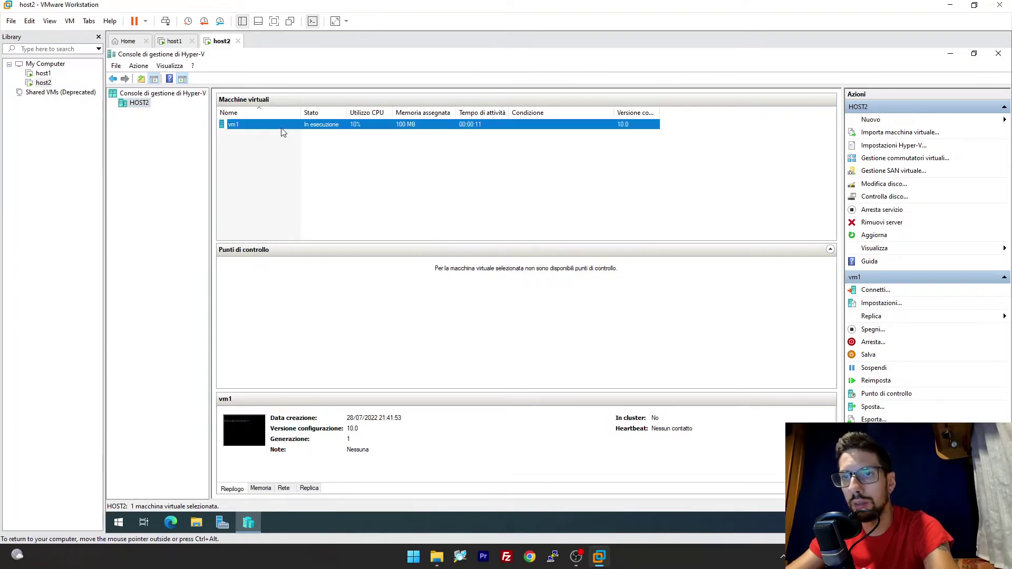
click(317, 172)
right_click(316, 125)
click(291, 175)
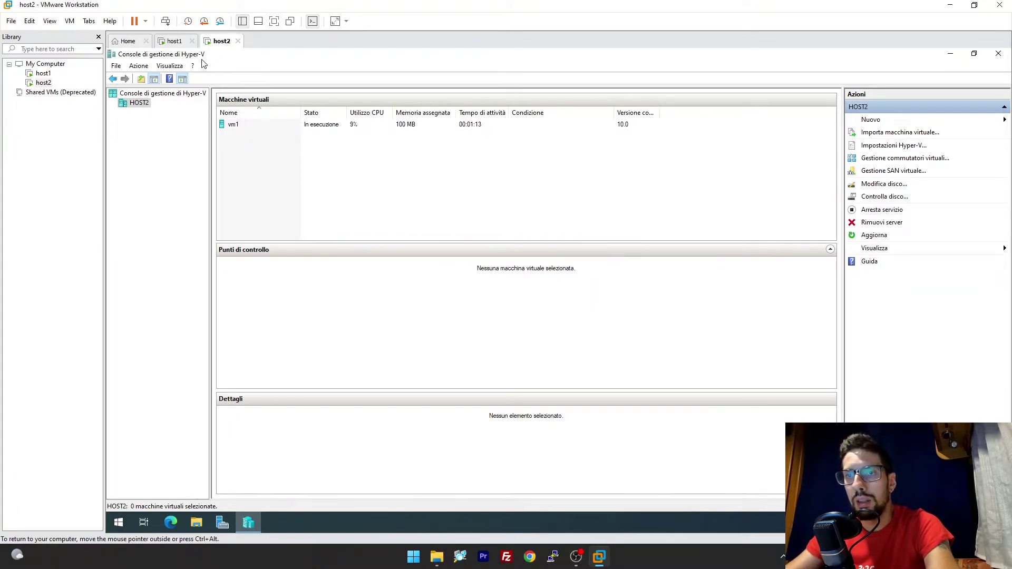
click(175, 41)
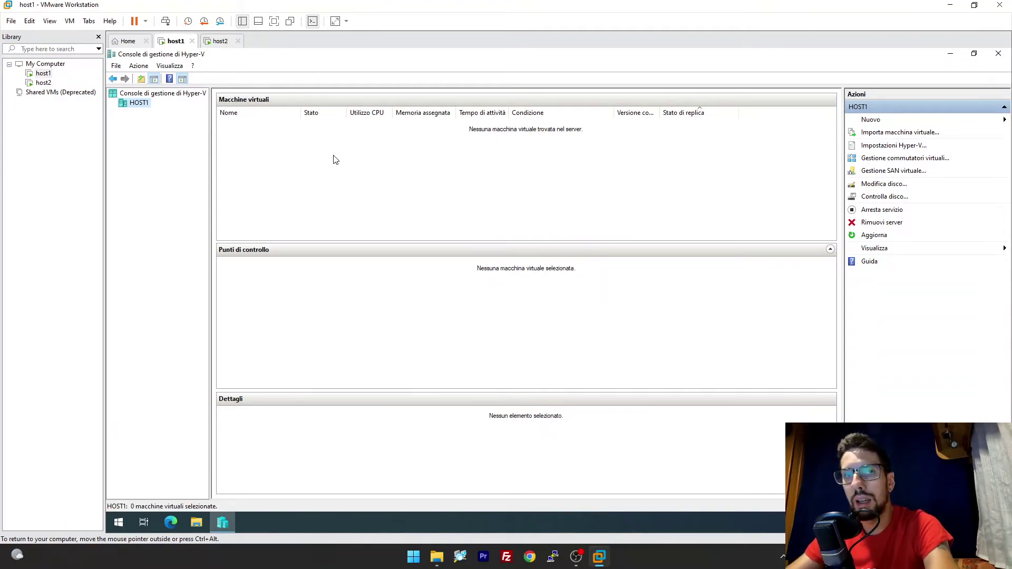
click(221, 42)
click(174, 42)
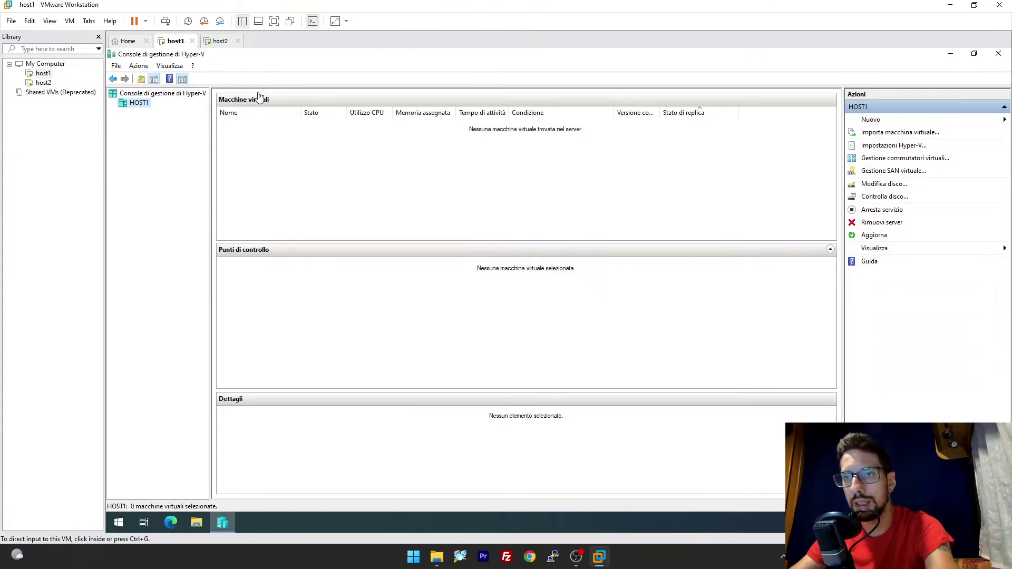
click(221, 40)
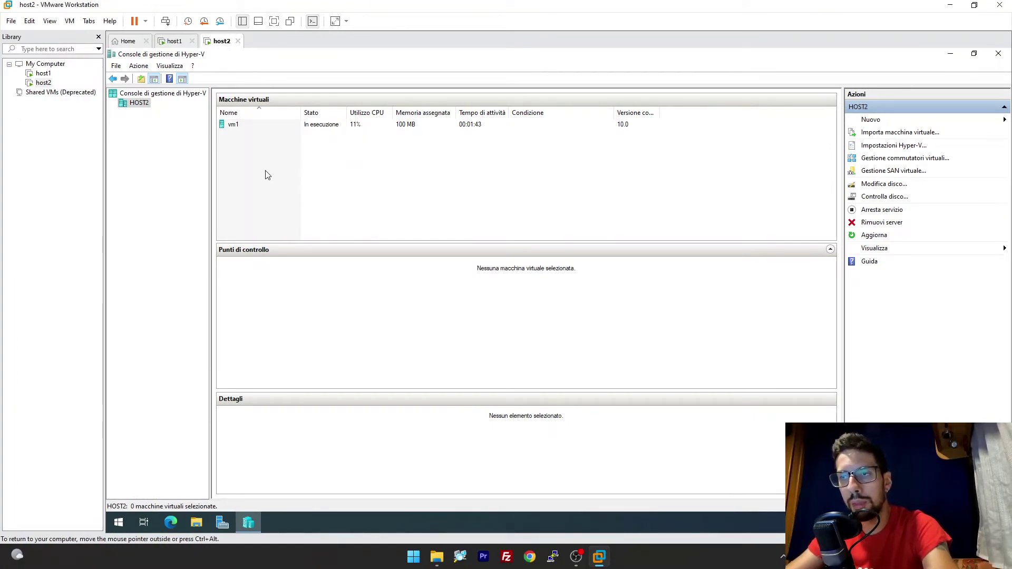
click(322, 127)
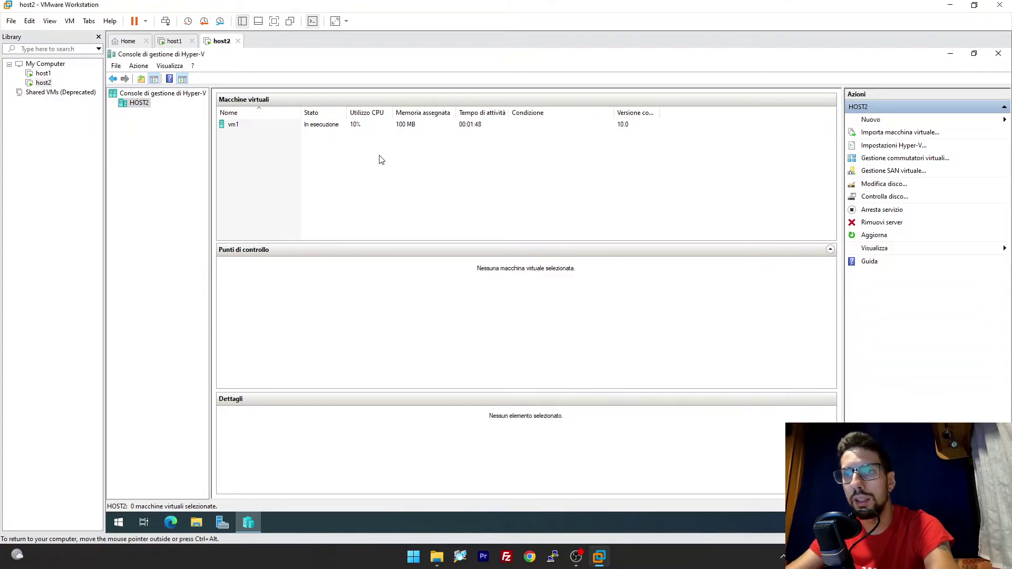
Enable live migrations on HOST2 over any available network with Kerberos authentication, then show host1.
click(889, 147)
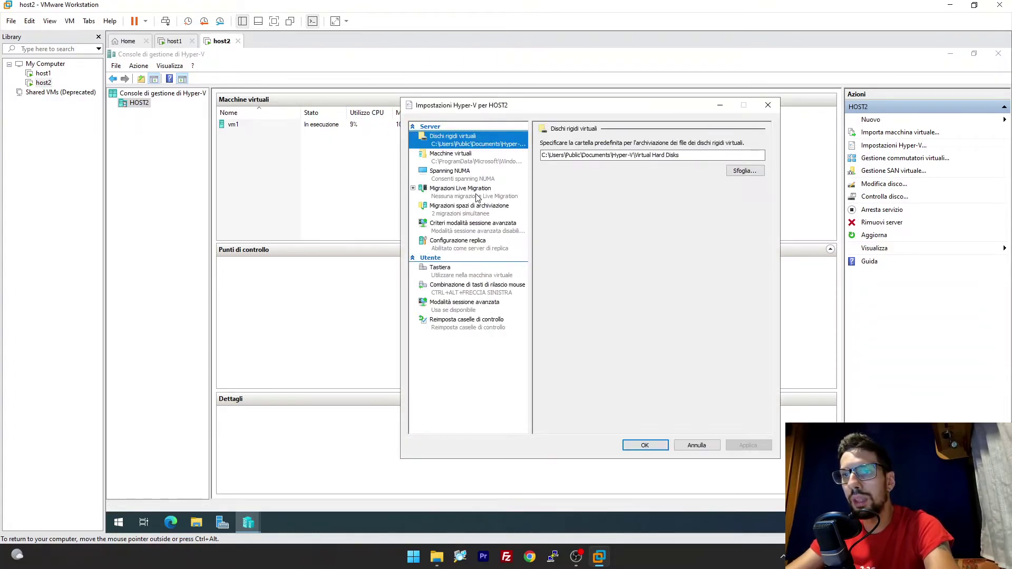
click(468, 196)
drag(517, 108, 446, 98)
click(473, 135)
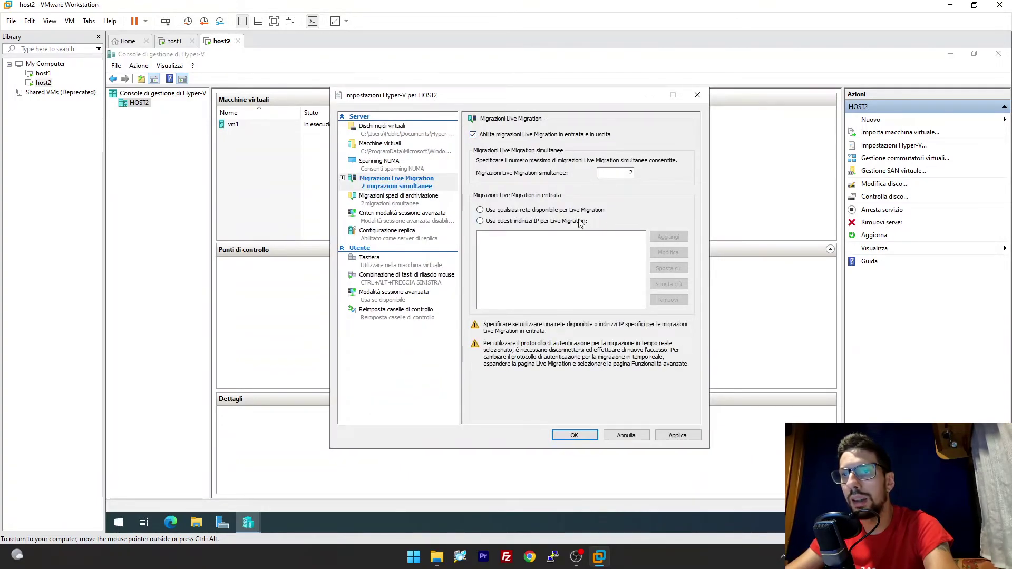
click(515, 212)
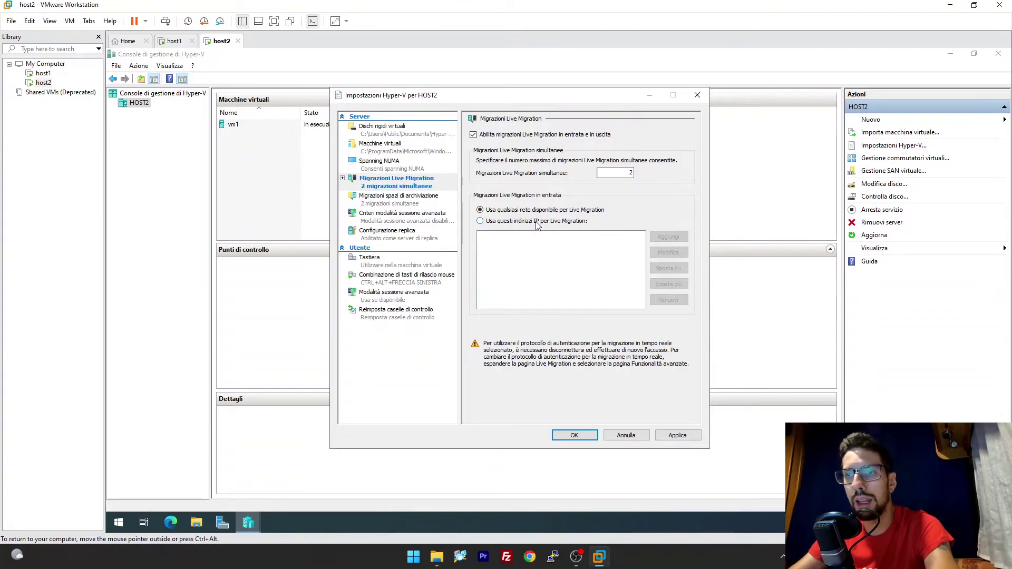
click(342, 179)
click(393, 196)
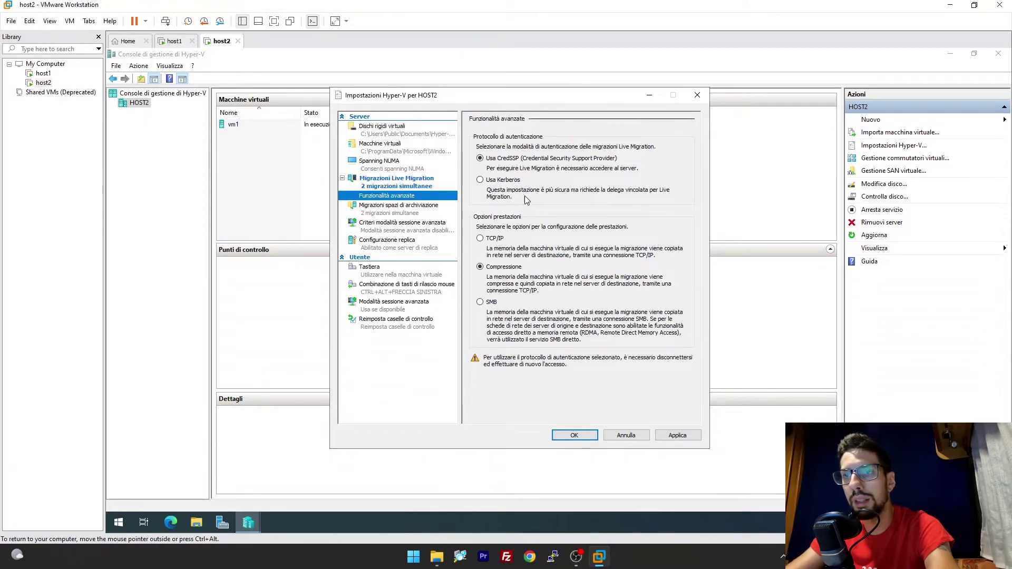
click(510, 183)
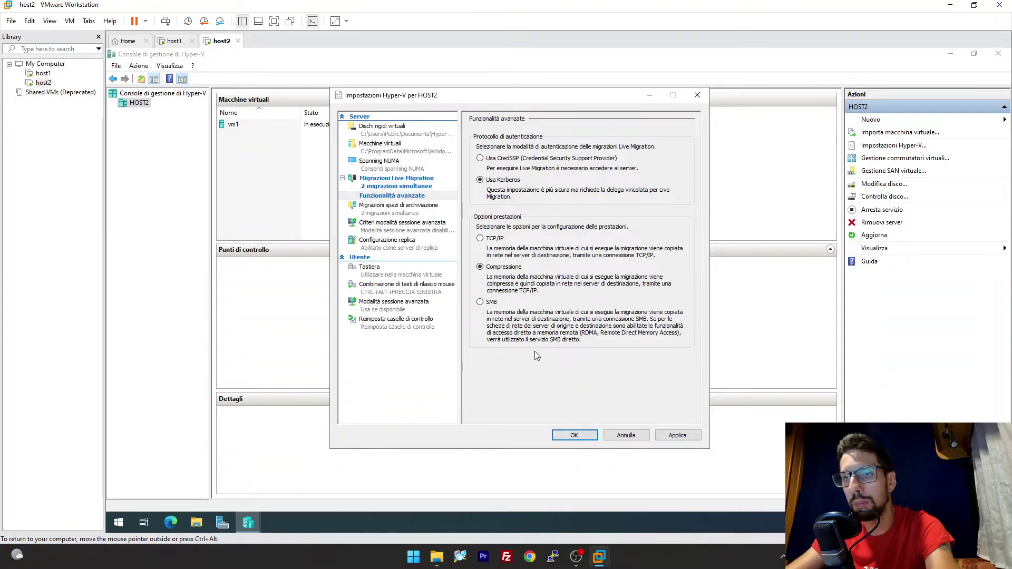
click(677, 435)
click(590, 436)
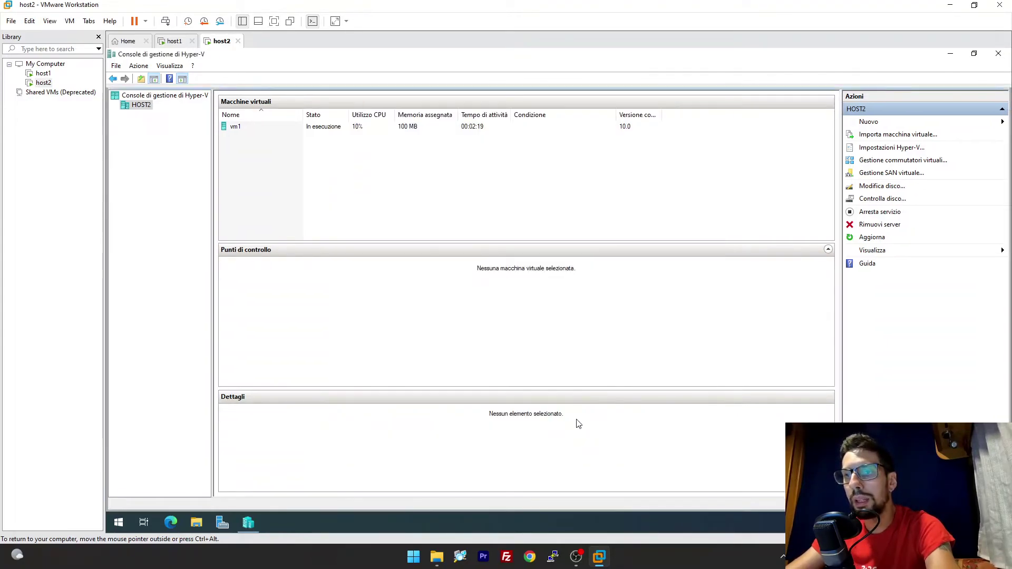
click(181, 42)
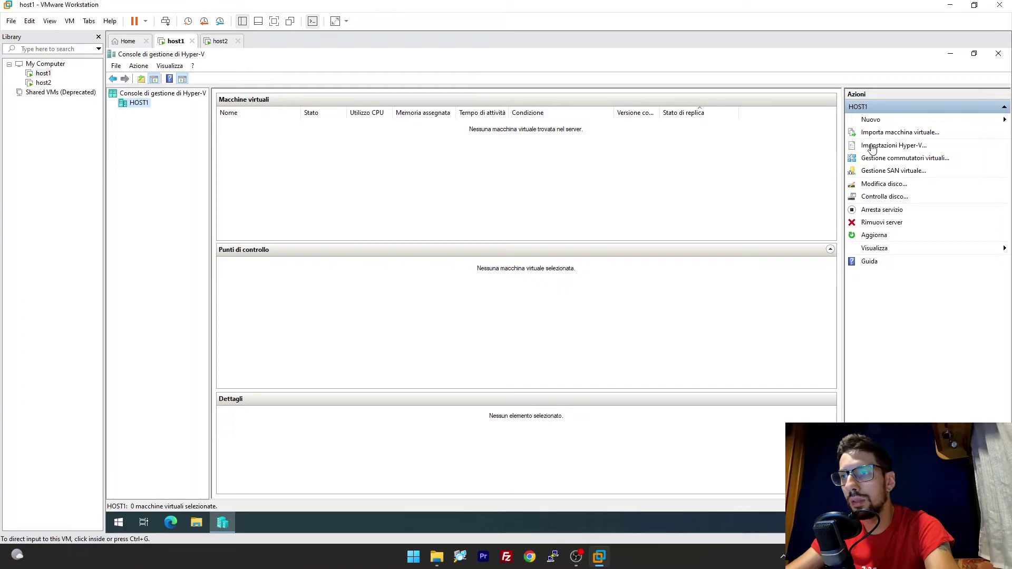
Enable live migrations on HOST1 over any network using Kerberos, then select vm1 on host2.
click(873, 148)
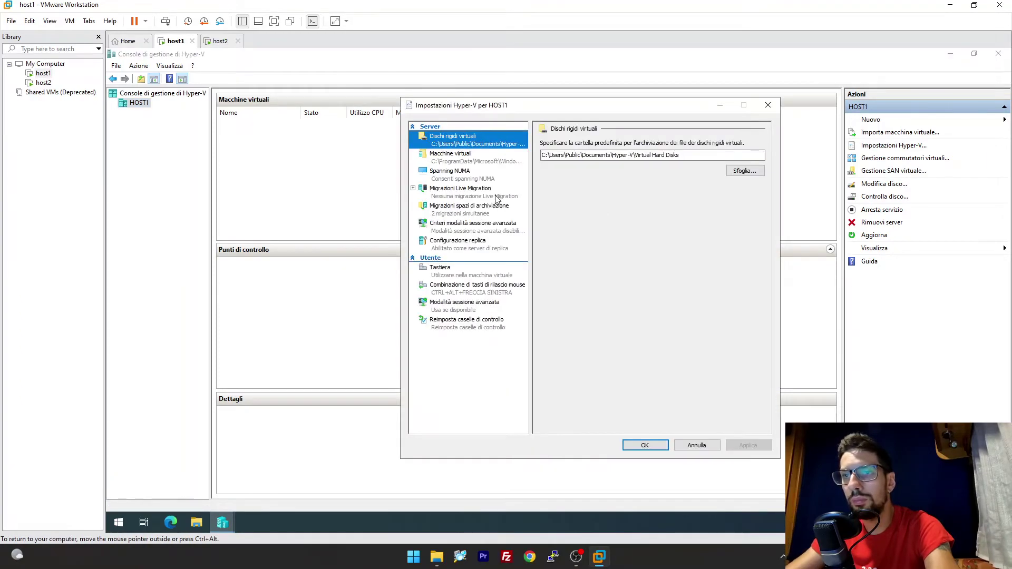
click(474, 196)
click(575, 145)
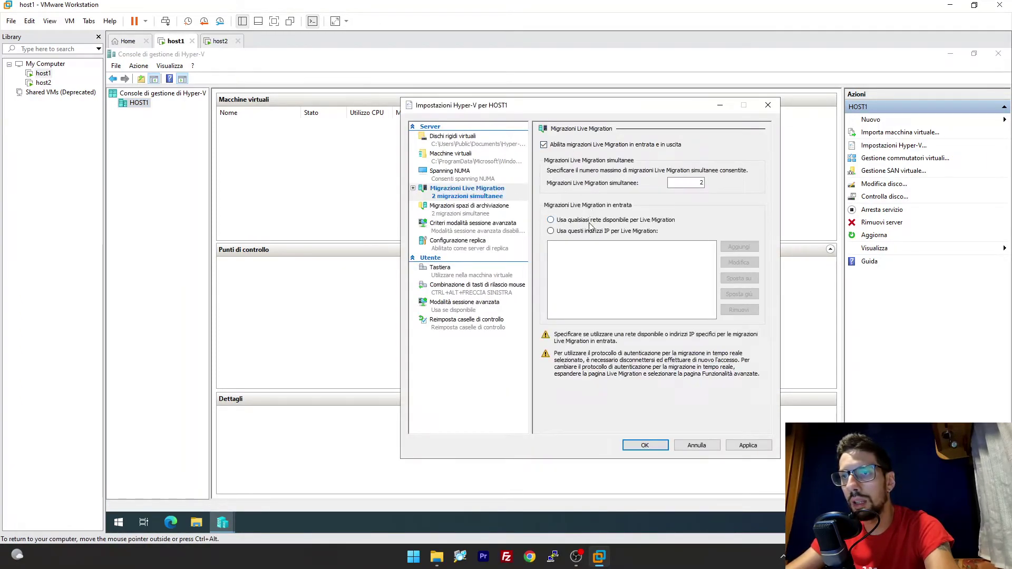
click(593, 220)
click(413, 189)
click(463, 206)
click(573, 190)
click(645, 446)
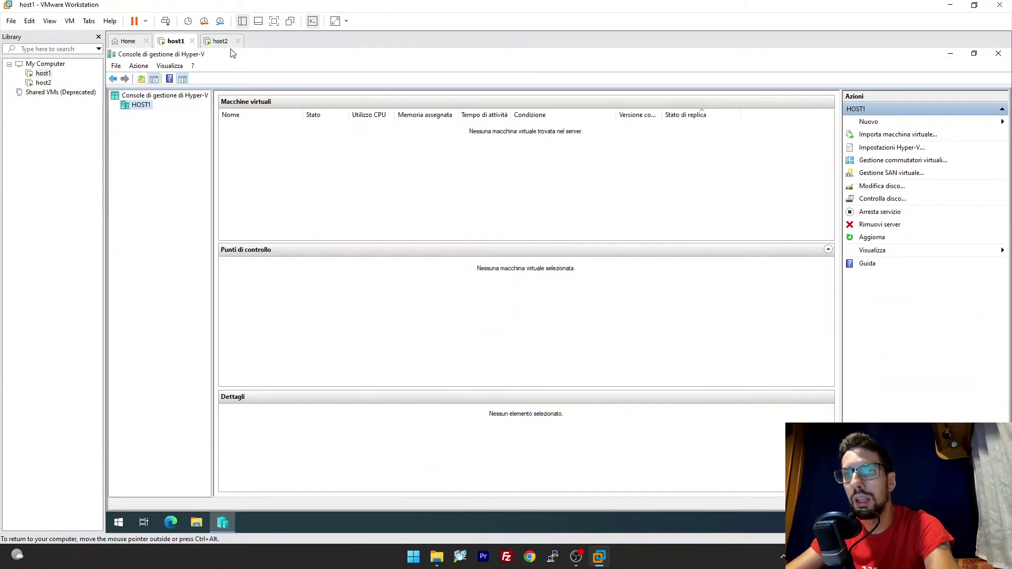
click(222, 42)
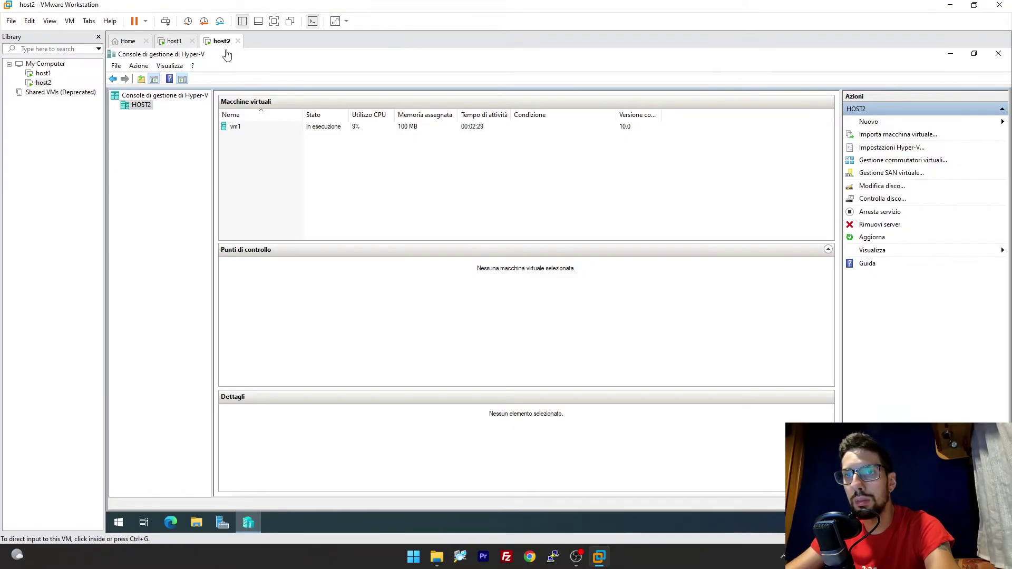
click(253, 132)
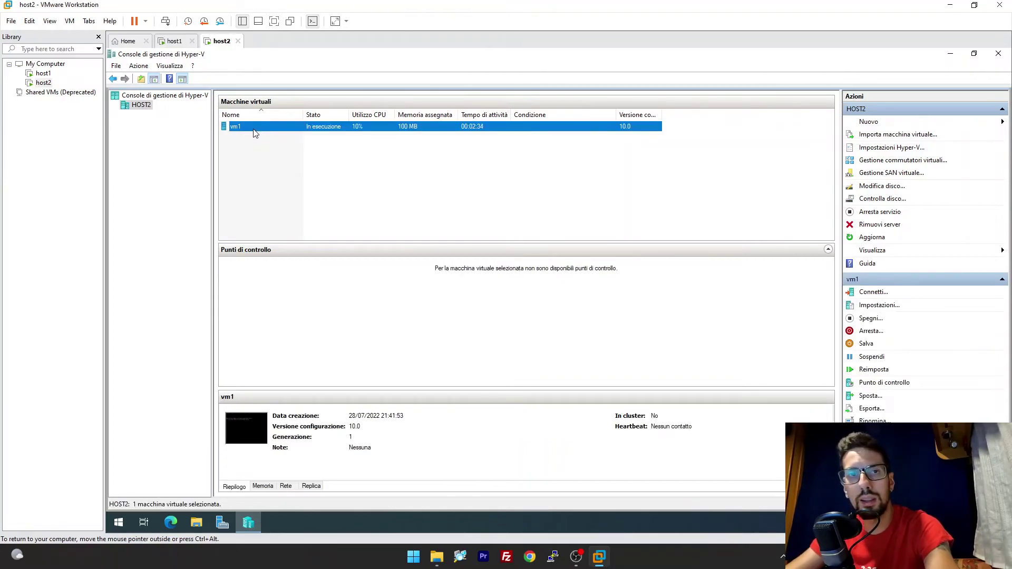
Set up moving the whole vm1 to host1, with all its data in a single location.
right_click(264, 132)
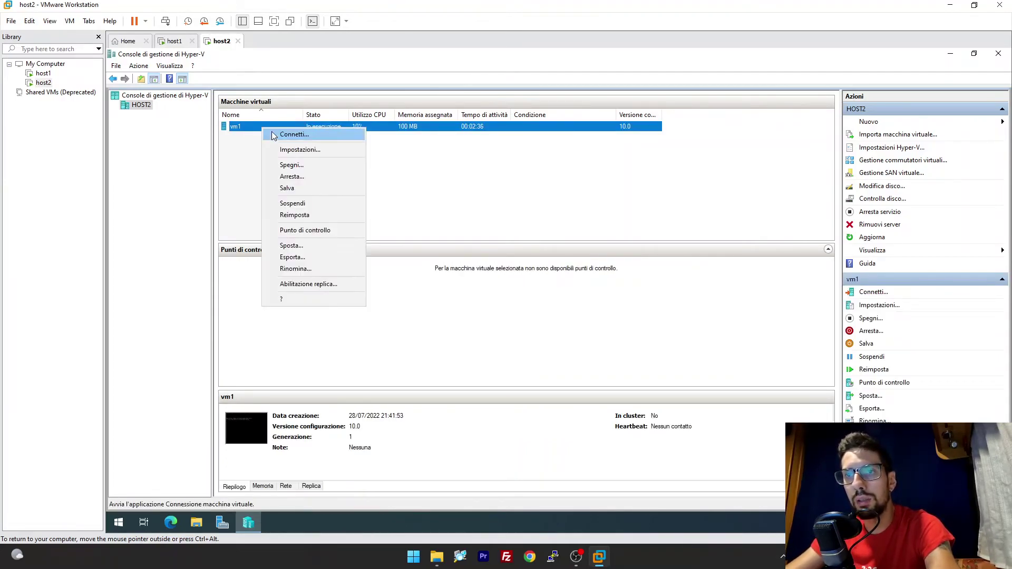
click(310, 244)
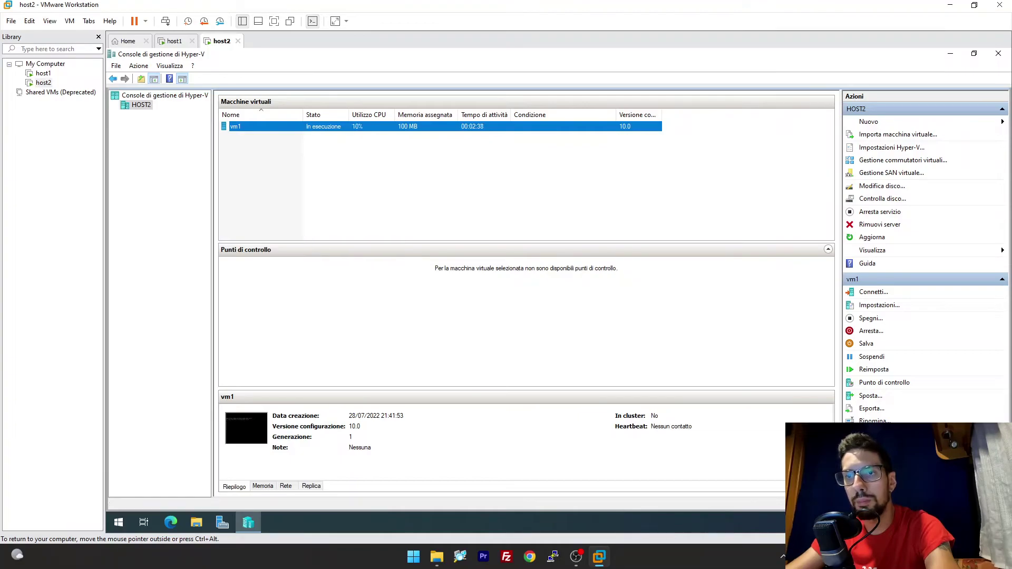
click(628, 405)
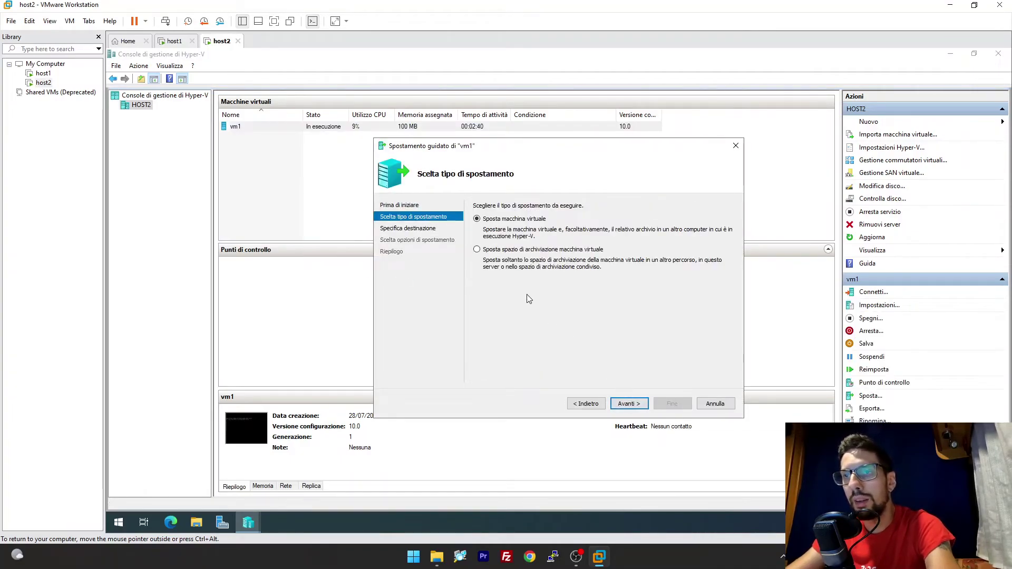
drag(485, 151, 428, 134)
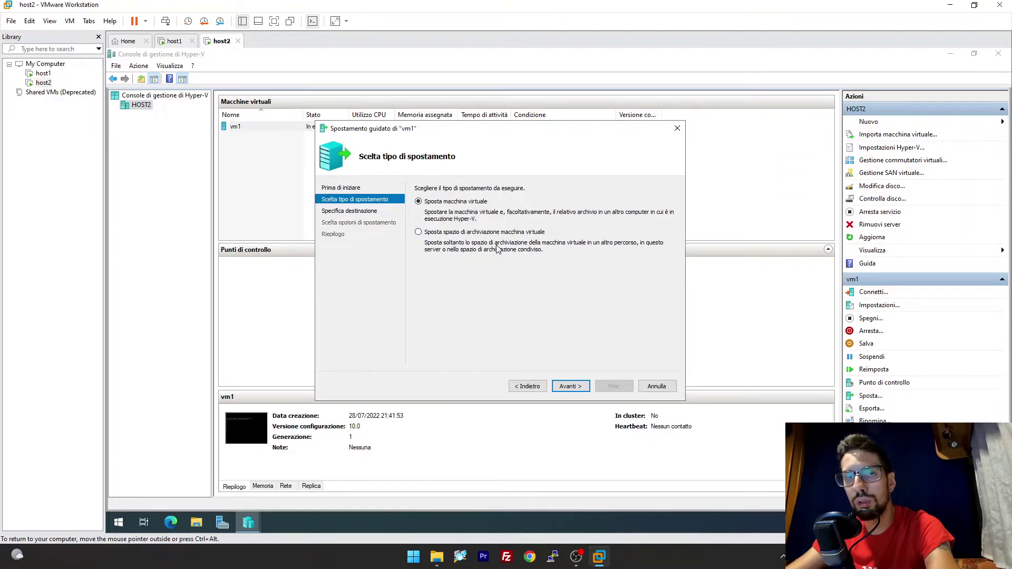
click(572, 388)
text(host1)
key(Return)
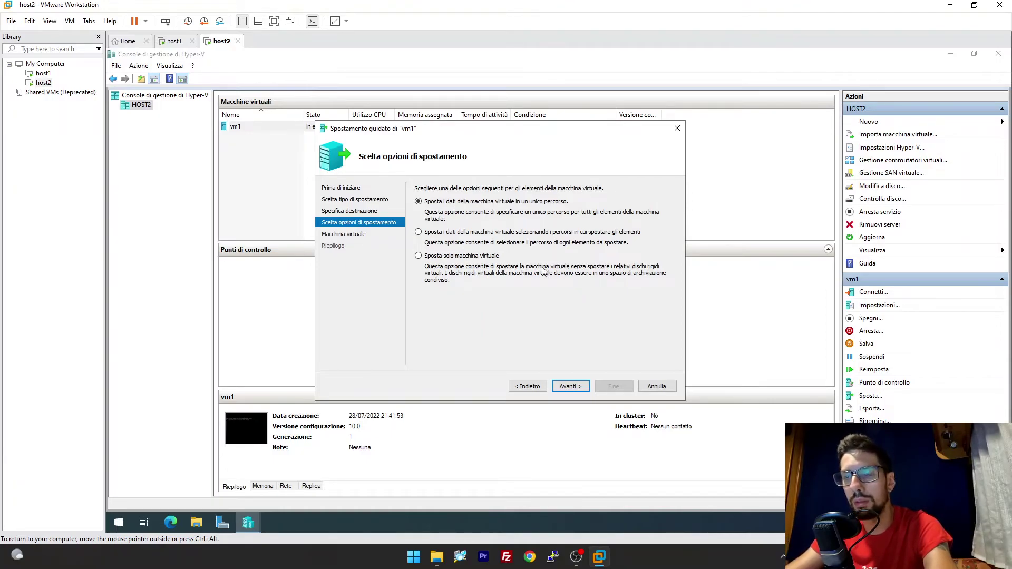
click(571, 386)
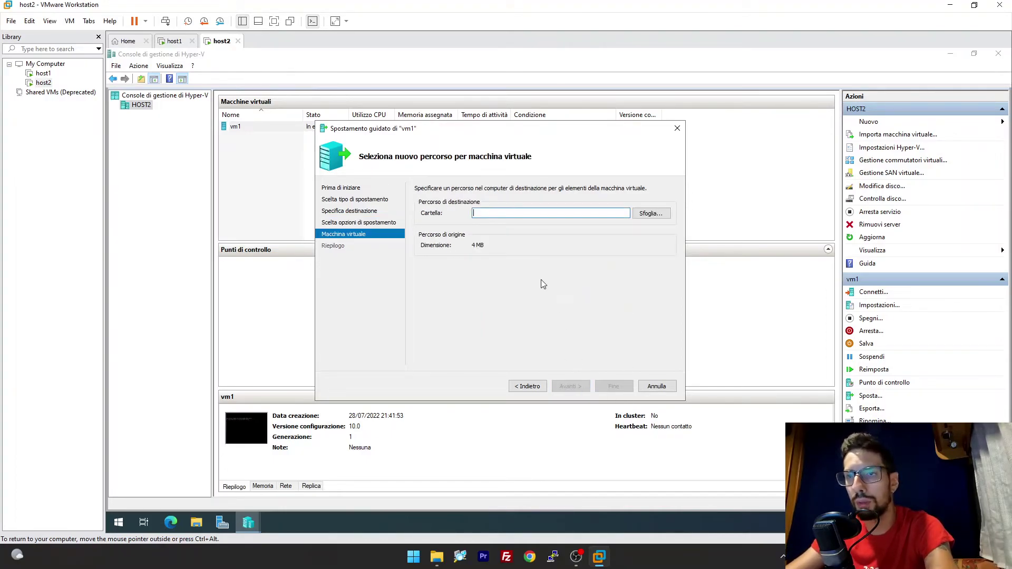
Browse host1's C: drive and VM folder for a destination in the remote folder picker.
click(655, 218)
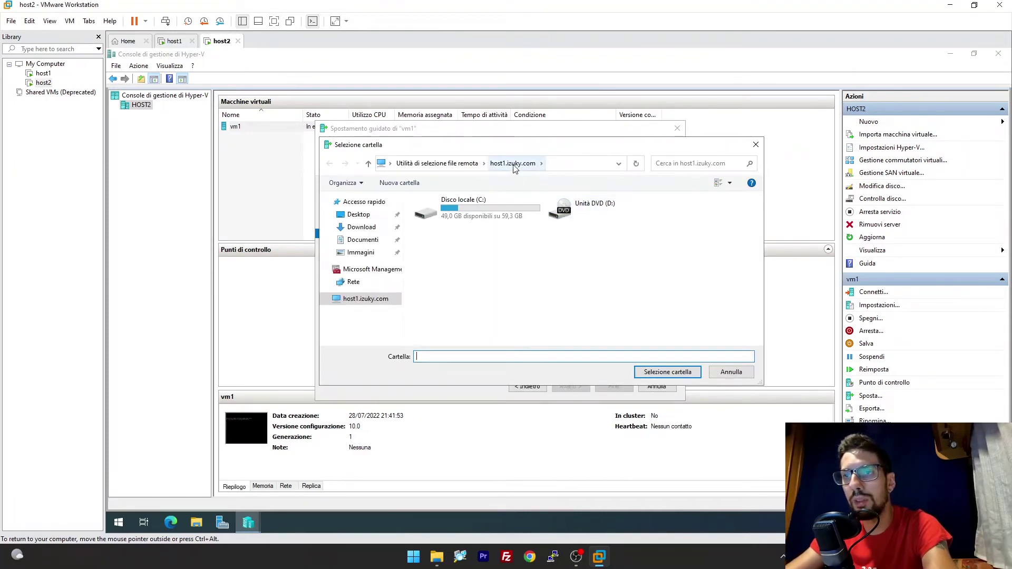
double_click(487, 204)
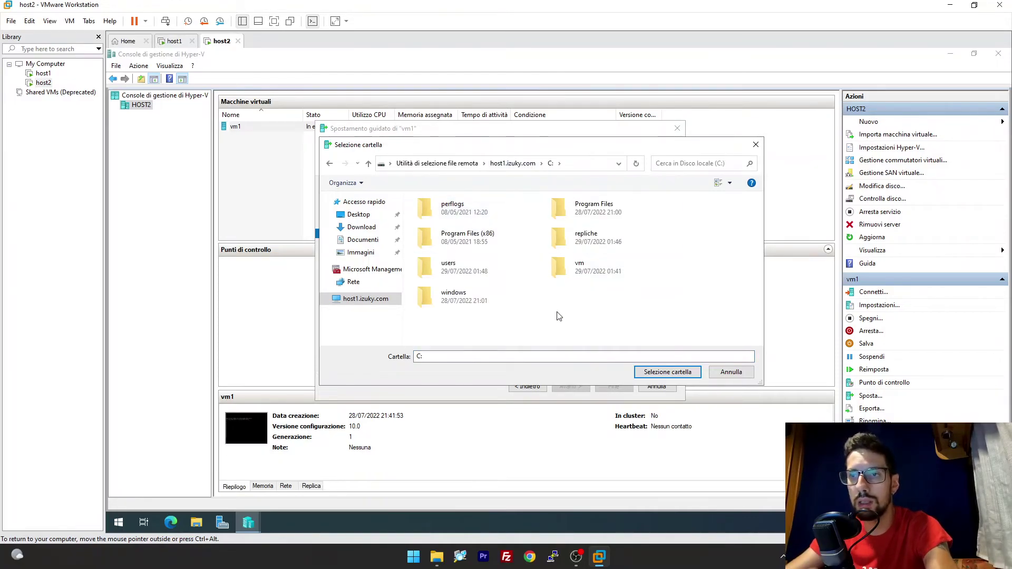
right_click(567, 296)
click(627, 338)
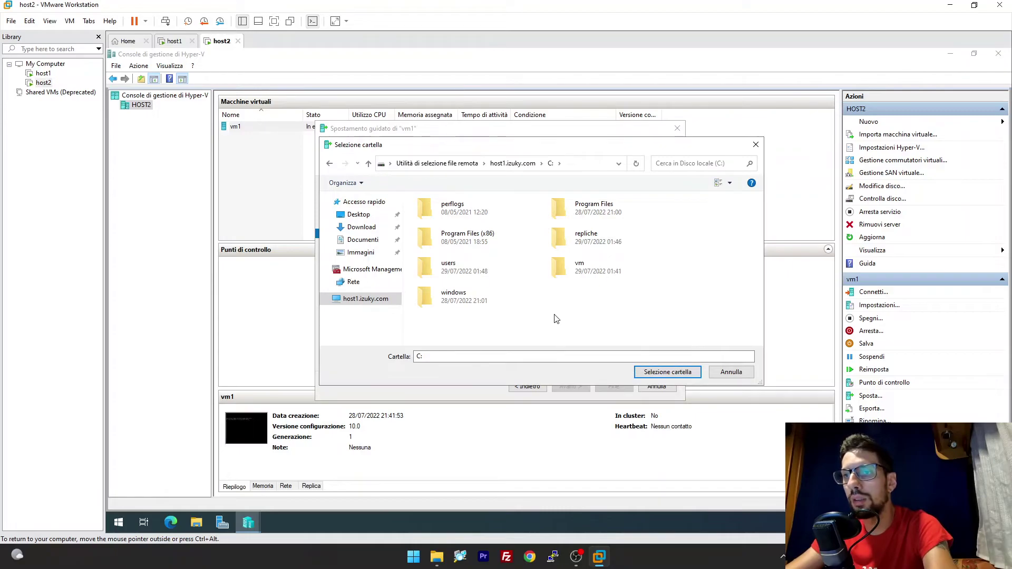
click(164, 42)
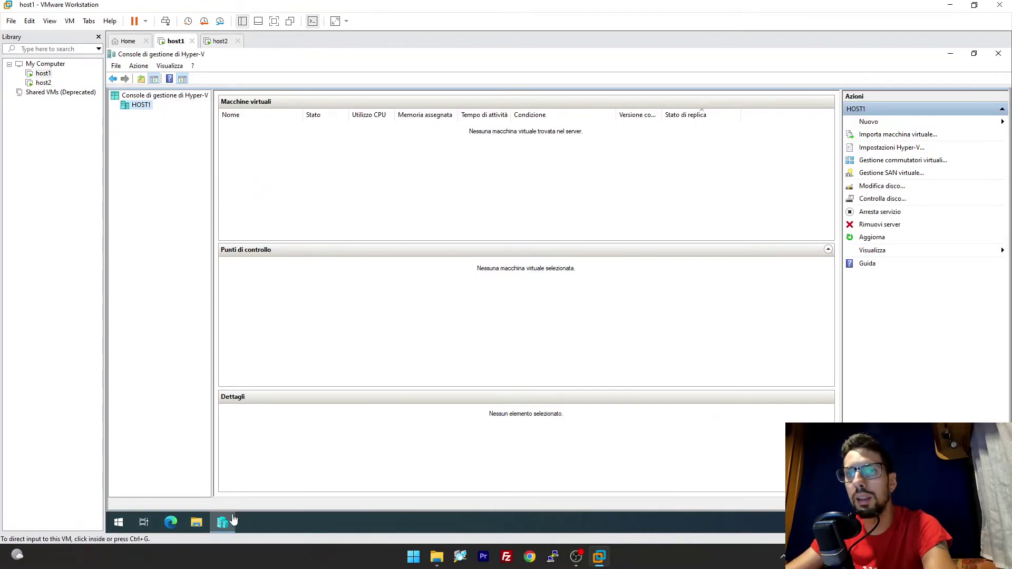
click(220, 41)
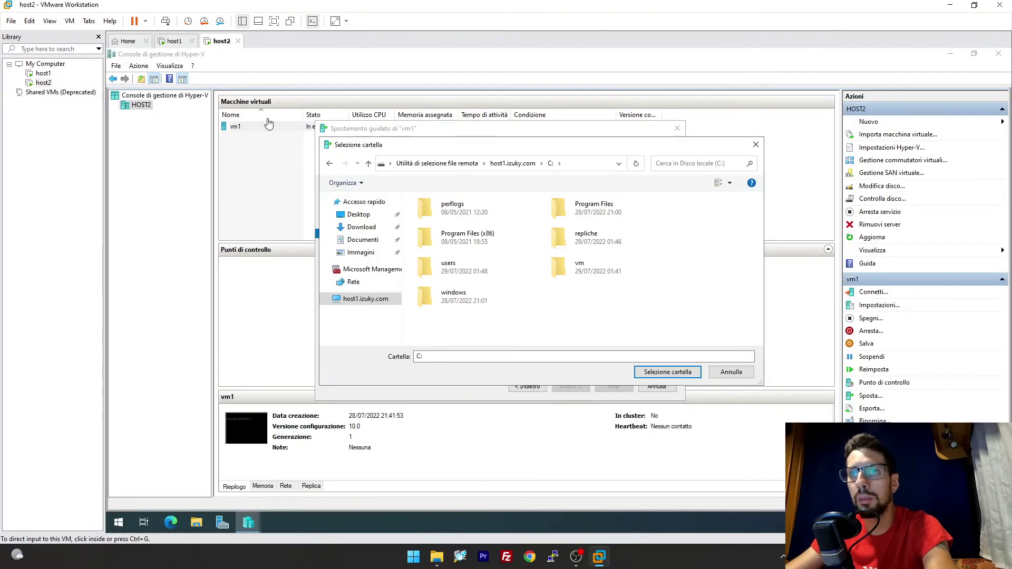
double_click(609, 271)
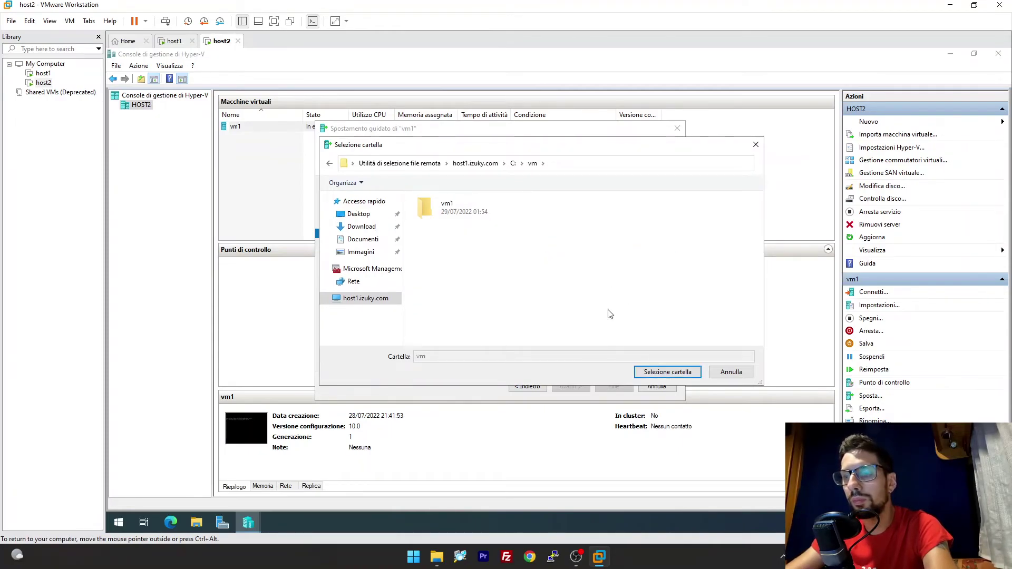
right_click(553, 259)
click(507, 258)
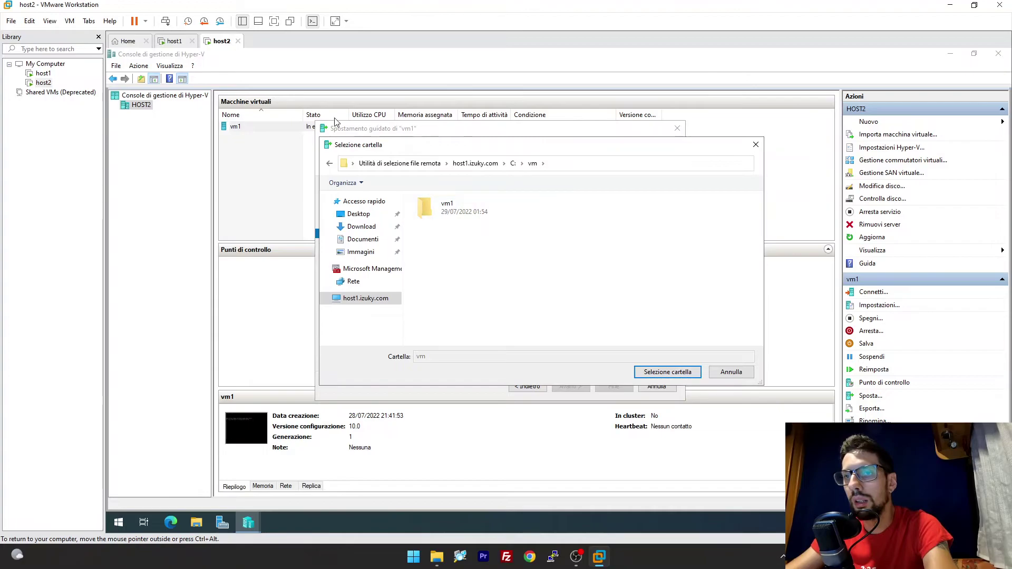
Create a new folder named LM inside C:\VM on host1 using File Explorer.
click(175, 41)
click(196, 521)
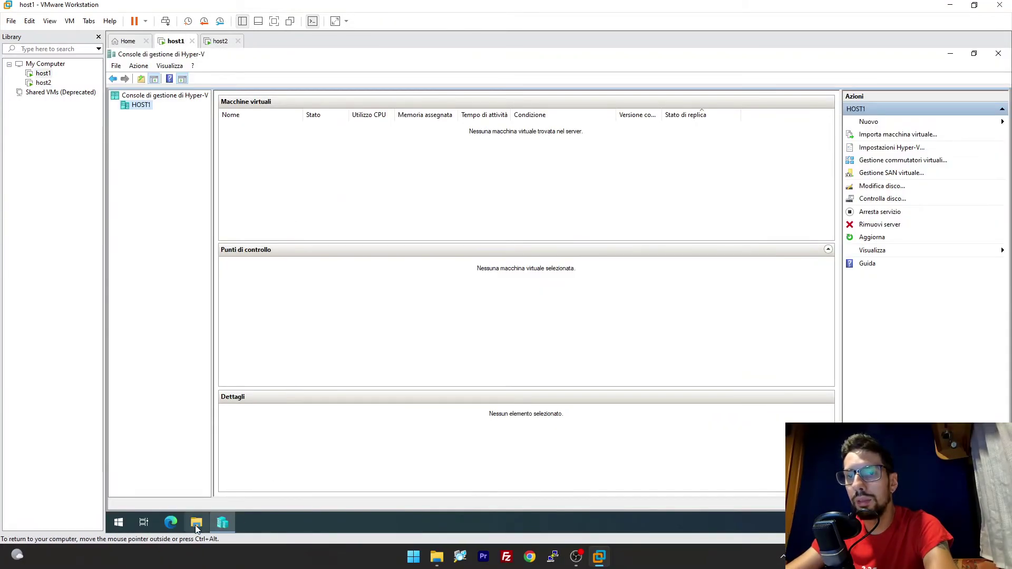
click(305, 260)
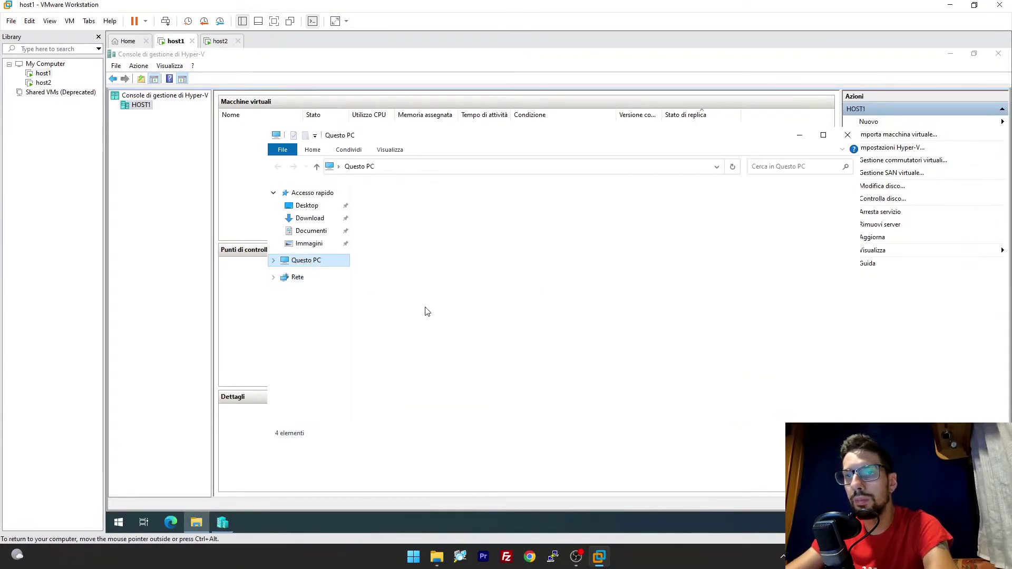
double_click(402, 255)
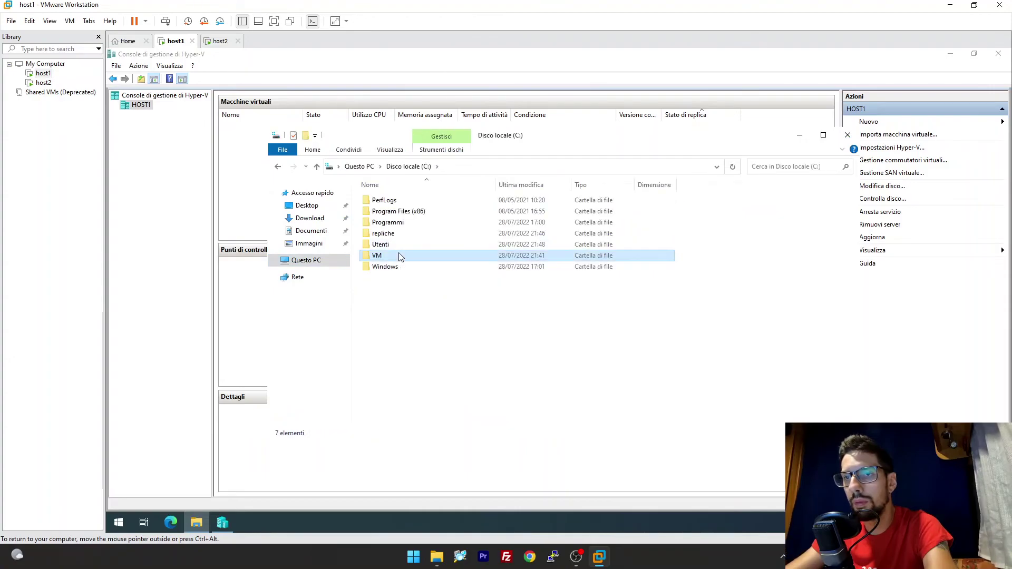
double_click(402, 253)
right_click(445, 270)
mouse_move(527, 383)
click(590, 384)
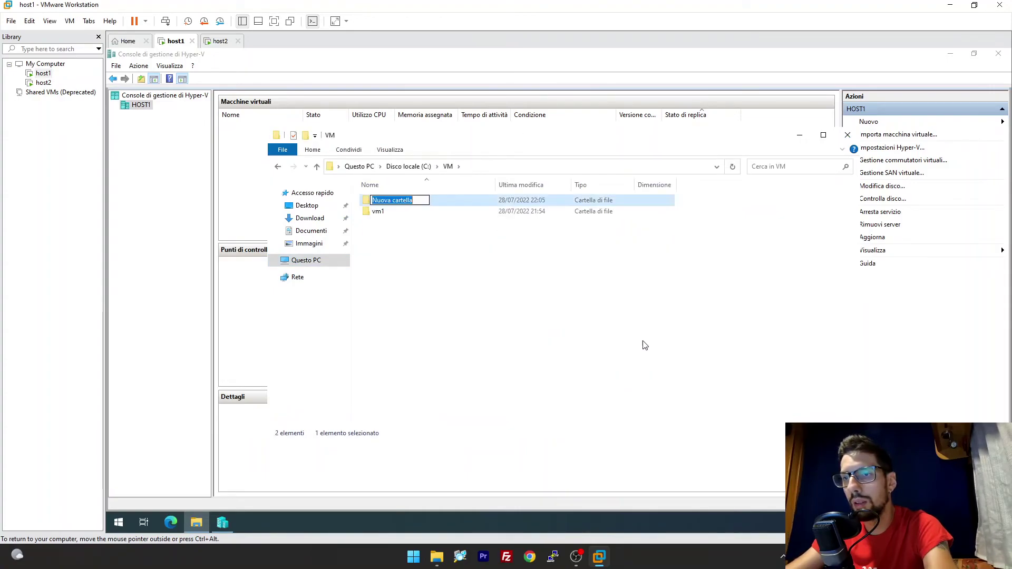
text(LM)
key(Return)
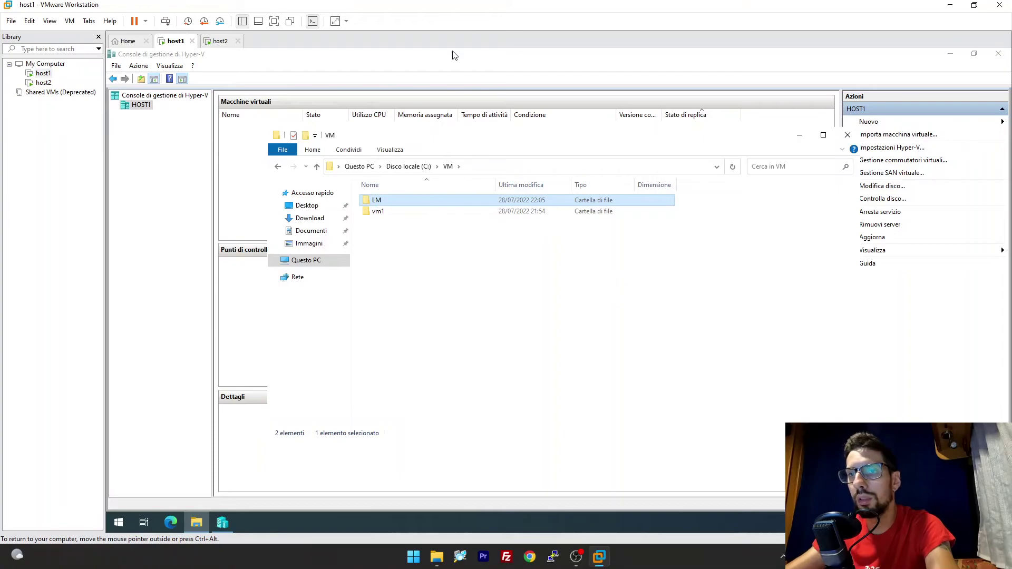
Refresh the remote folder list and select C:\VM\LM as vm1's destination folder.
click(218, 42)
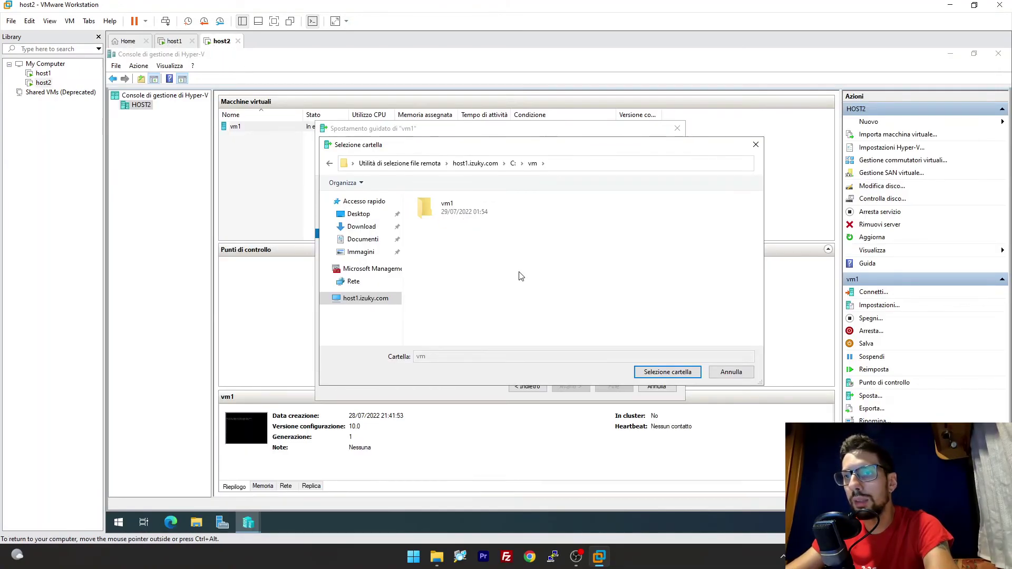
right_click(472, 270)
click(505, 315)
double_click(500, 213)
click(662, 371)
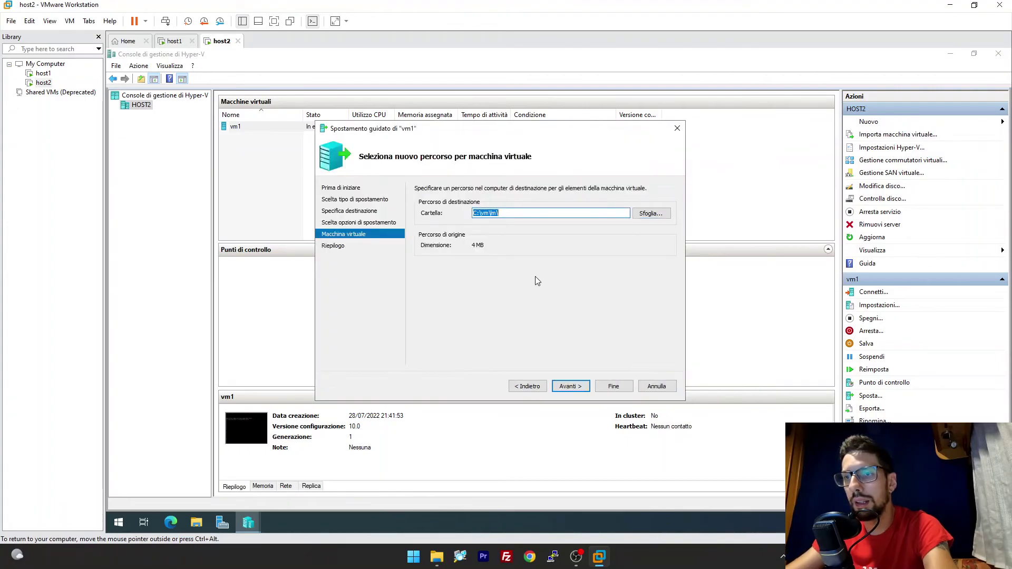
Review the summary and start moving vm1 to host1's C:\vm\lm folder, then view host1.
click(569, 385)
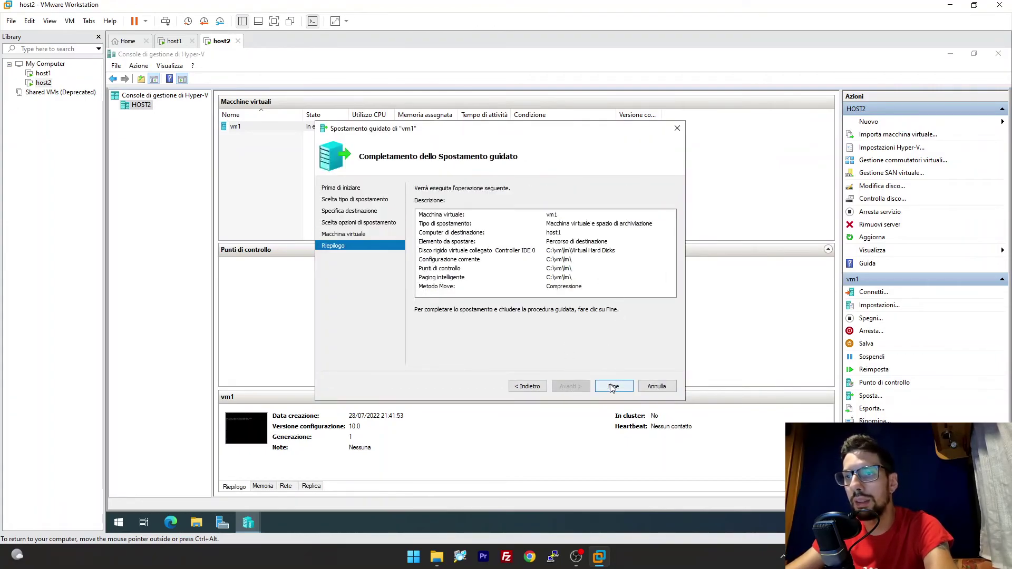
drag(421, 130, 410, 154)
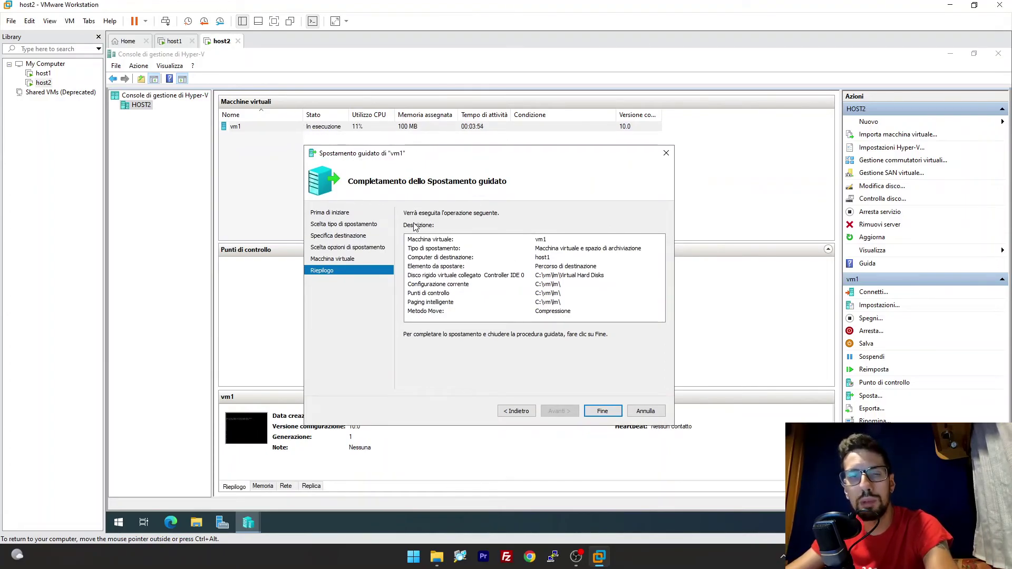
drag(422, 158, 386, 158)
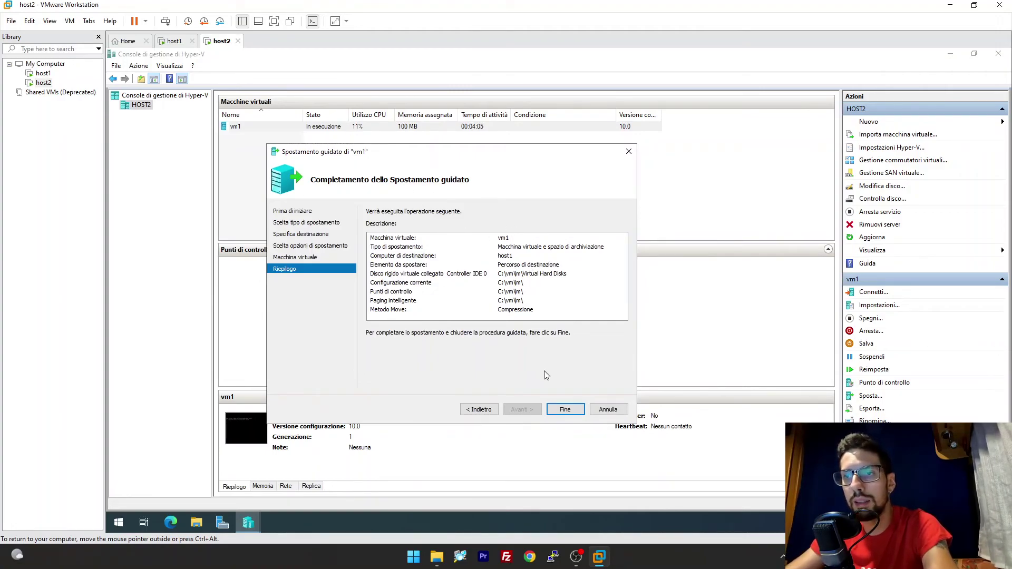
click(565, 409)
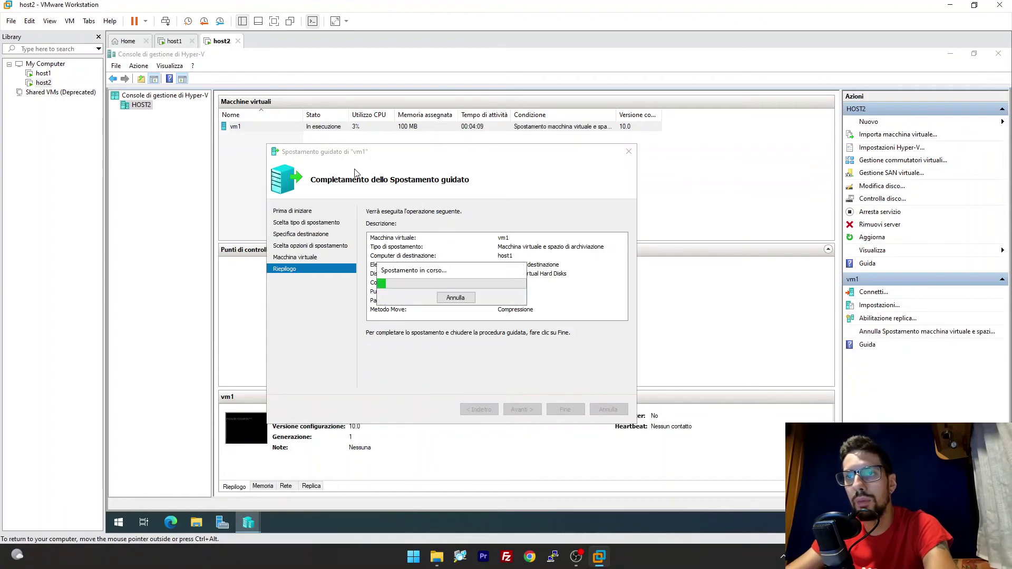
click(174, 41)
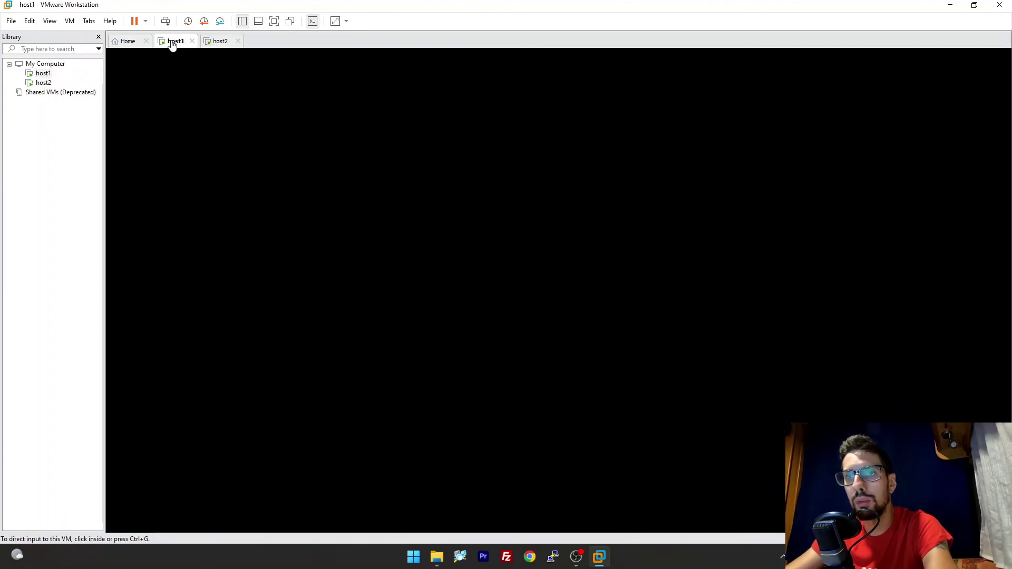
Close Explorer on host1 and confirm vm1 is now running on HOST1.
click(846, 136)
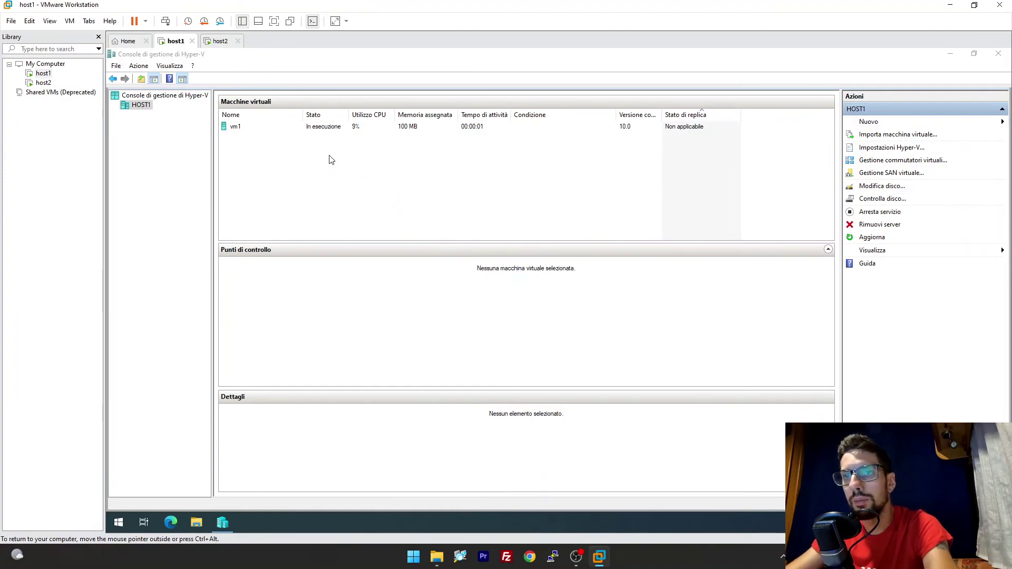
click(325, 127)
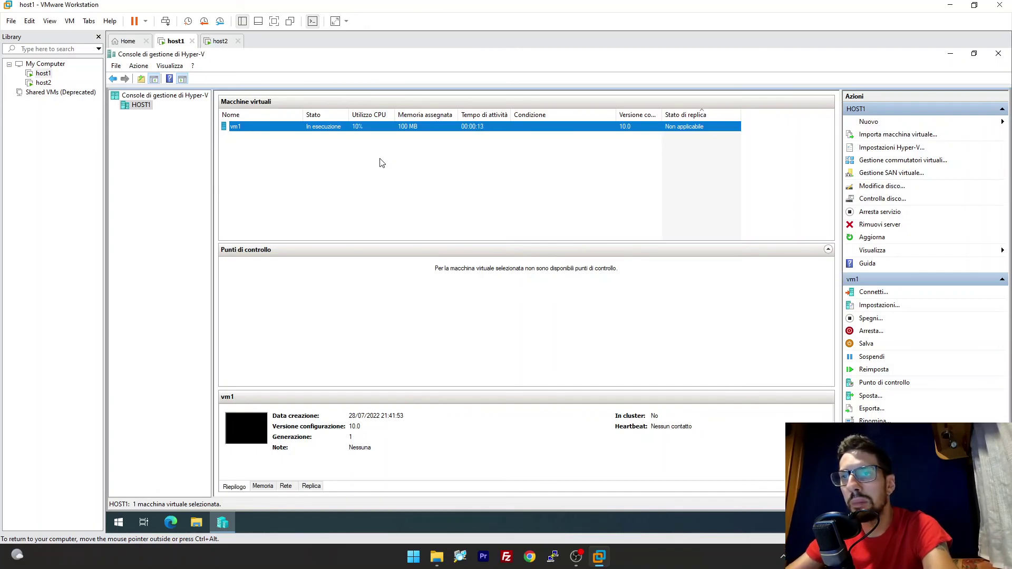
click(382, 162)
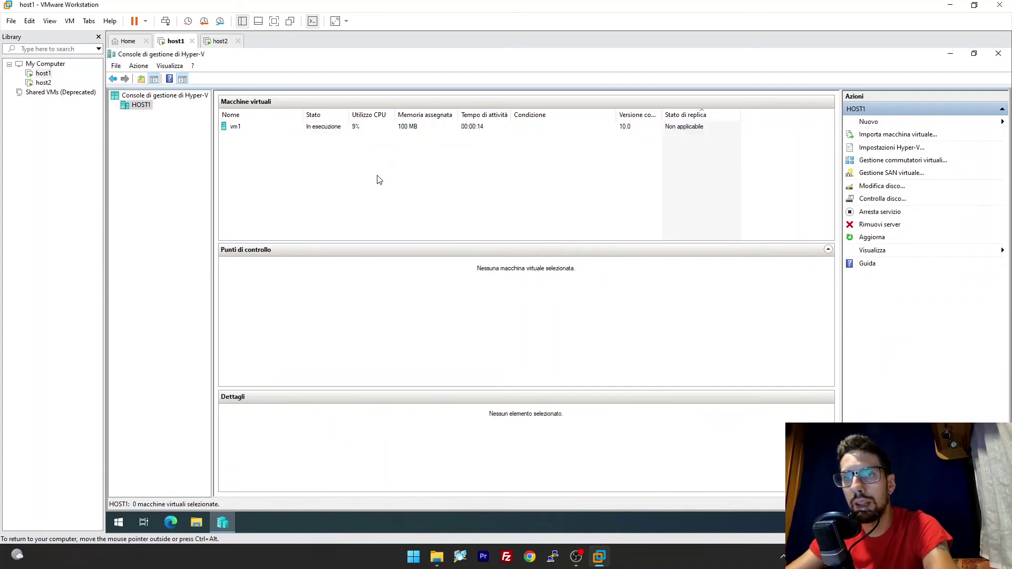
right_click(353, 129)
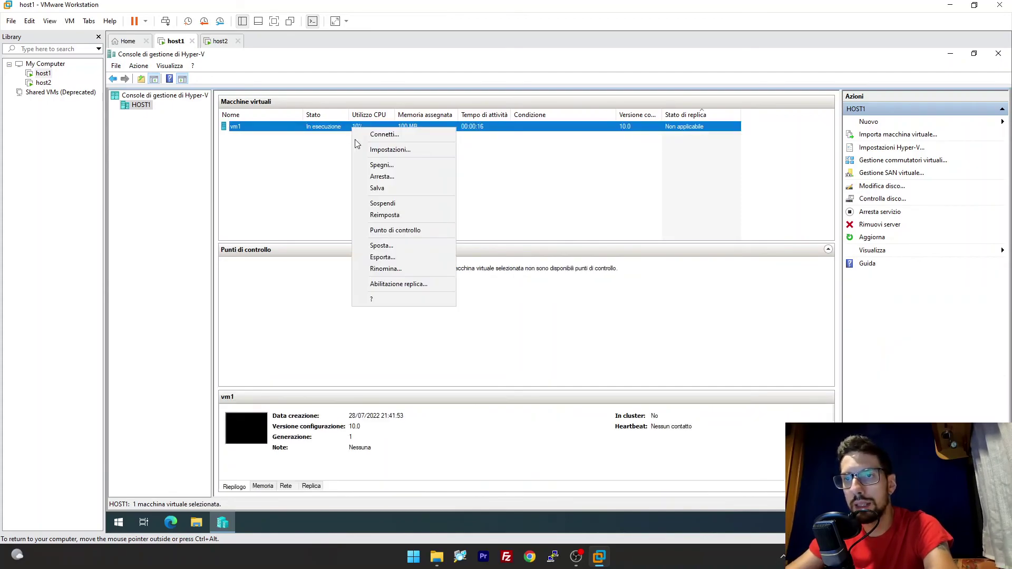
click(323, 188)
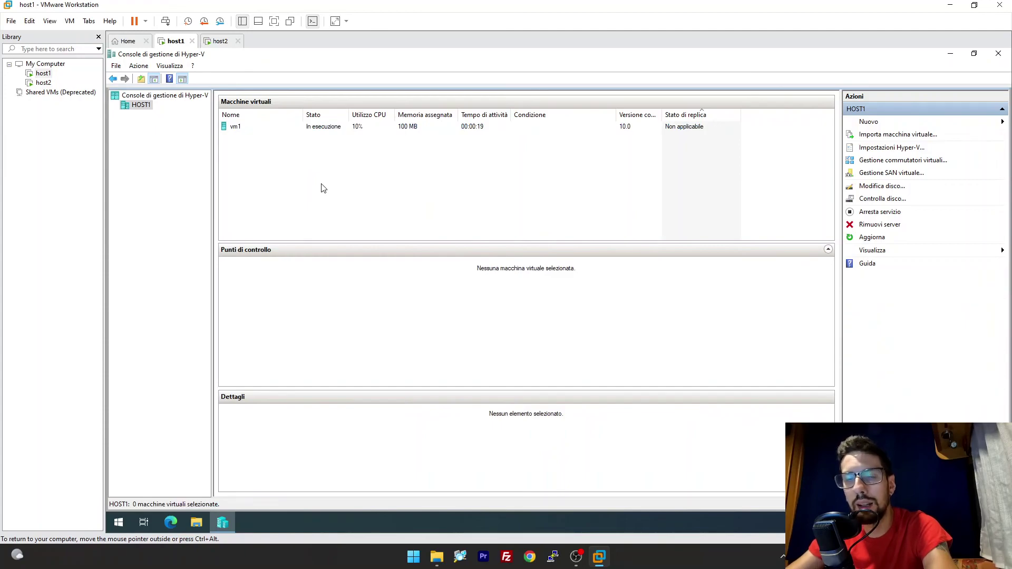